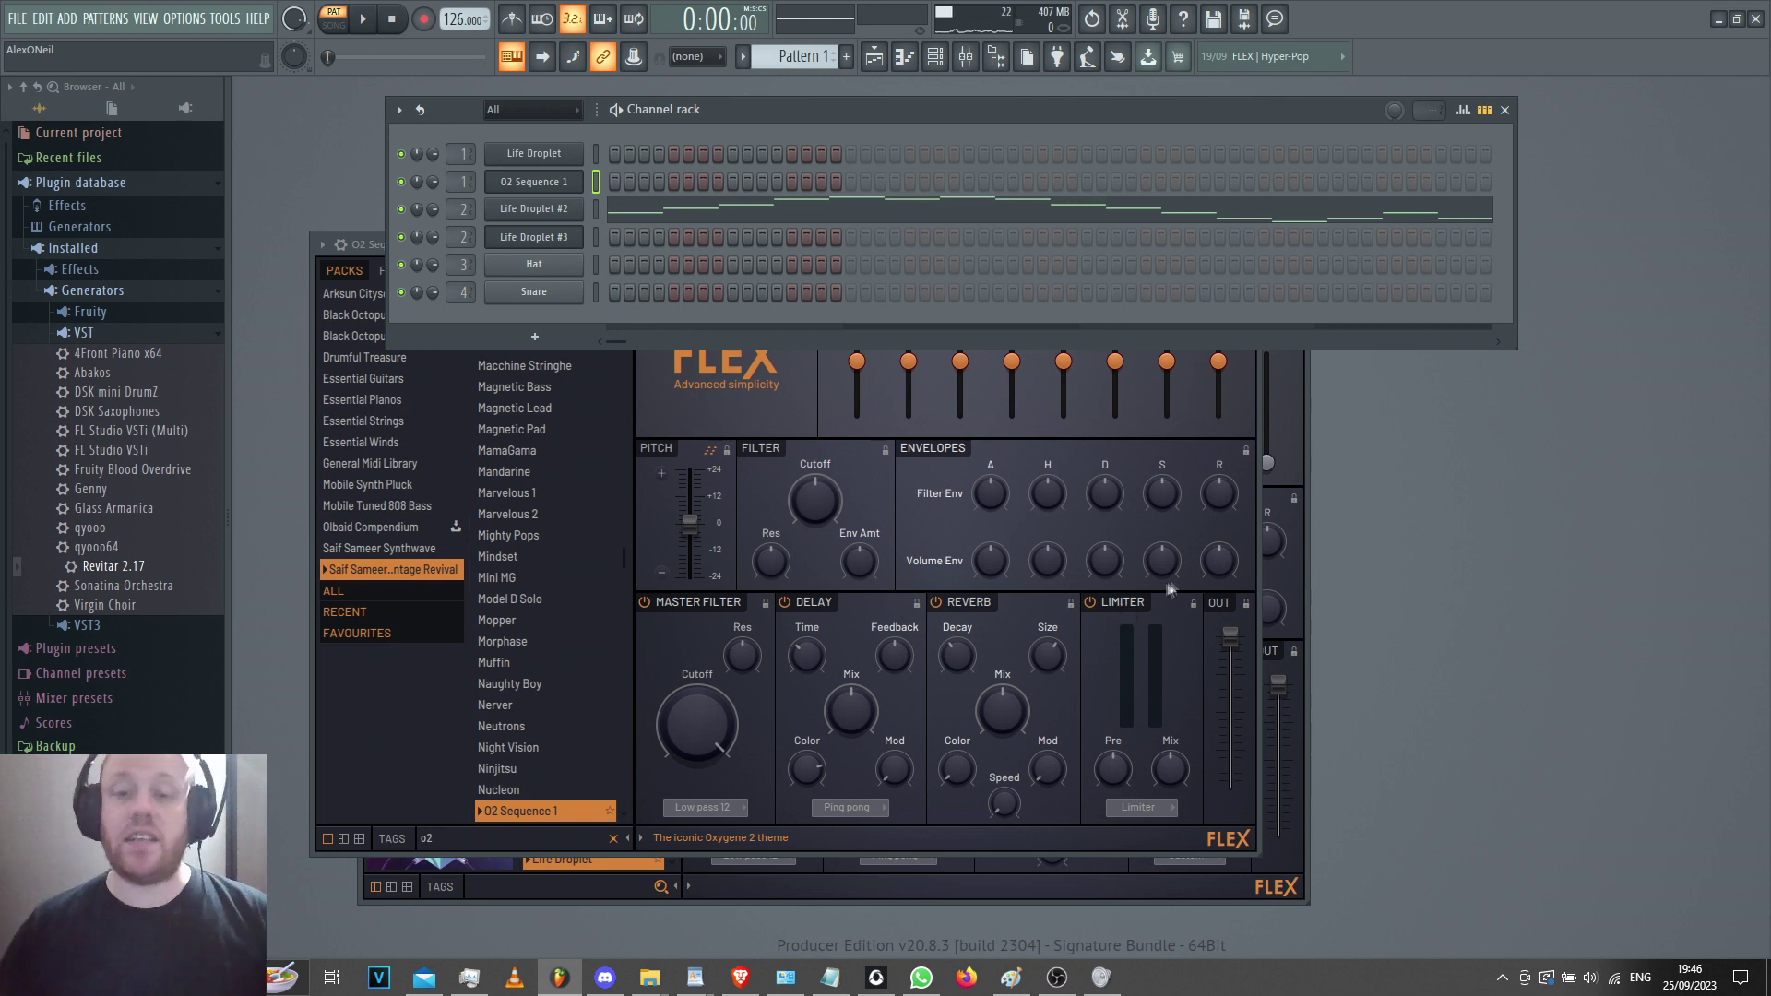
Close the O2 Sequence 1 FLEX window so the Channel rack is in front.
click(1257, 432)
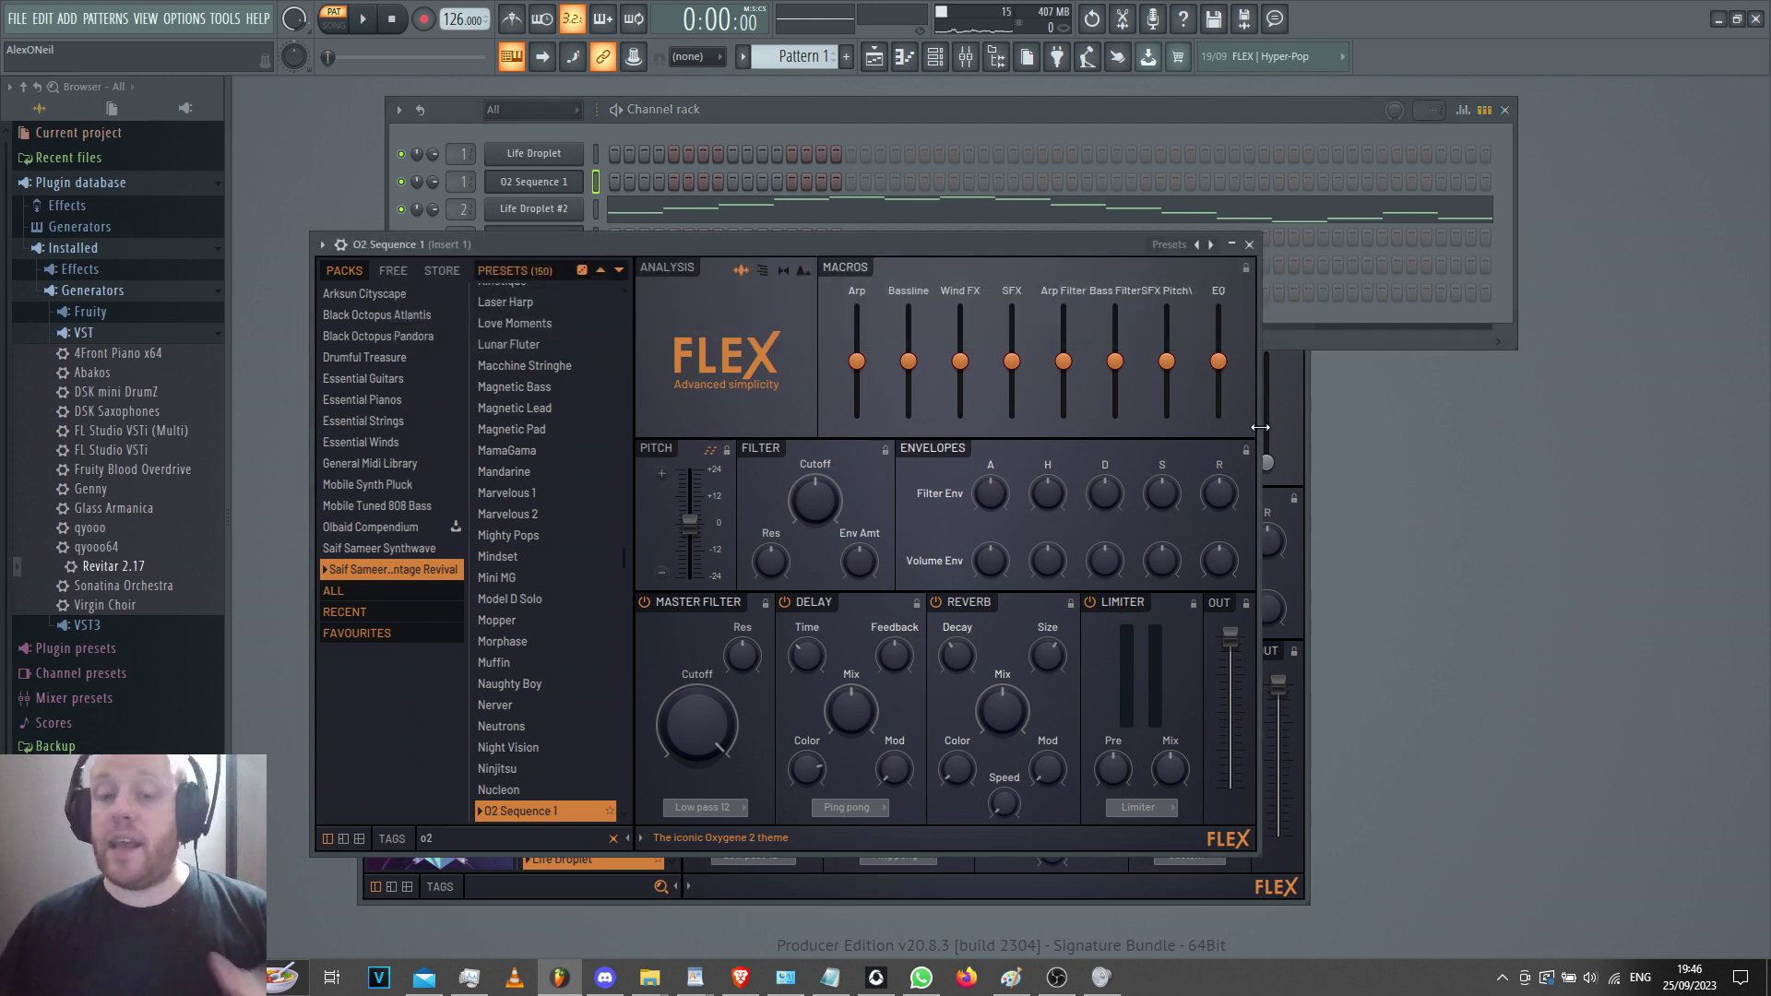
click(653, 134)
Close and reopen the O2 Sequence 1 synth window, then return to the Channel rack.
click(569, 184)
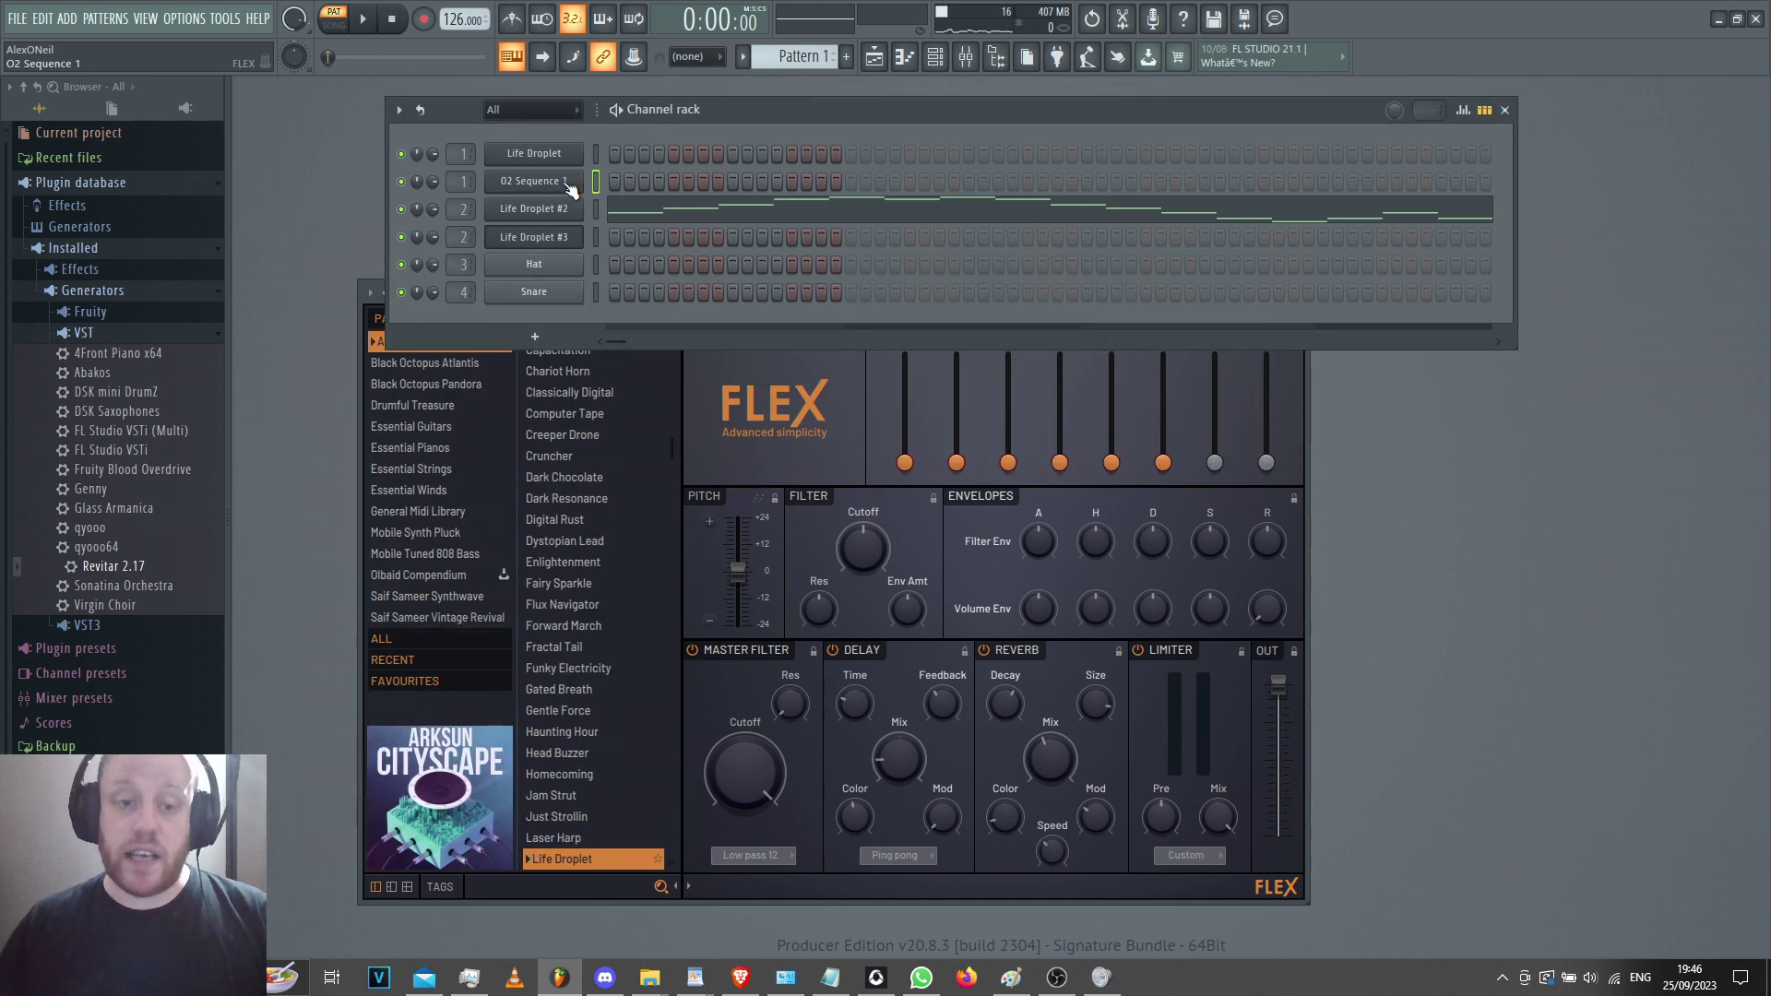
click(569, 184)
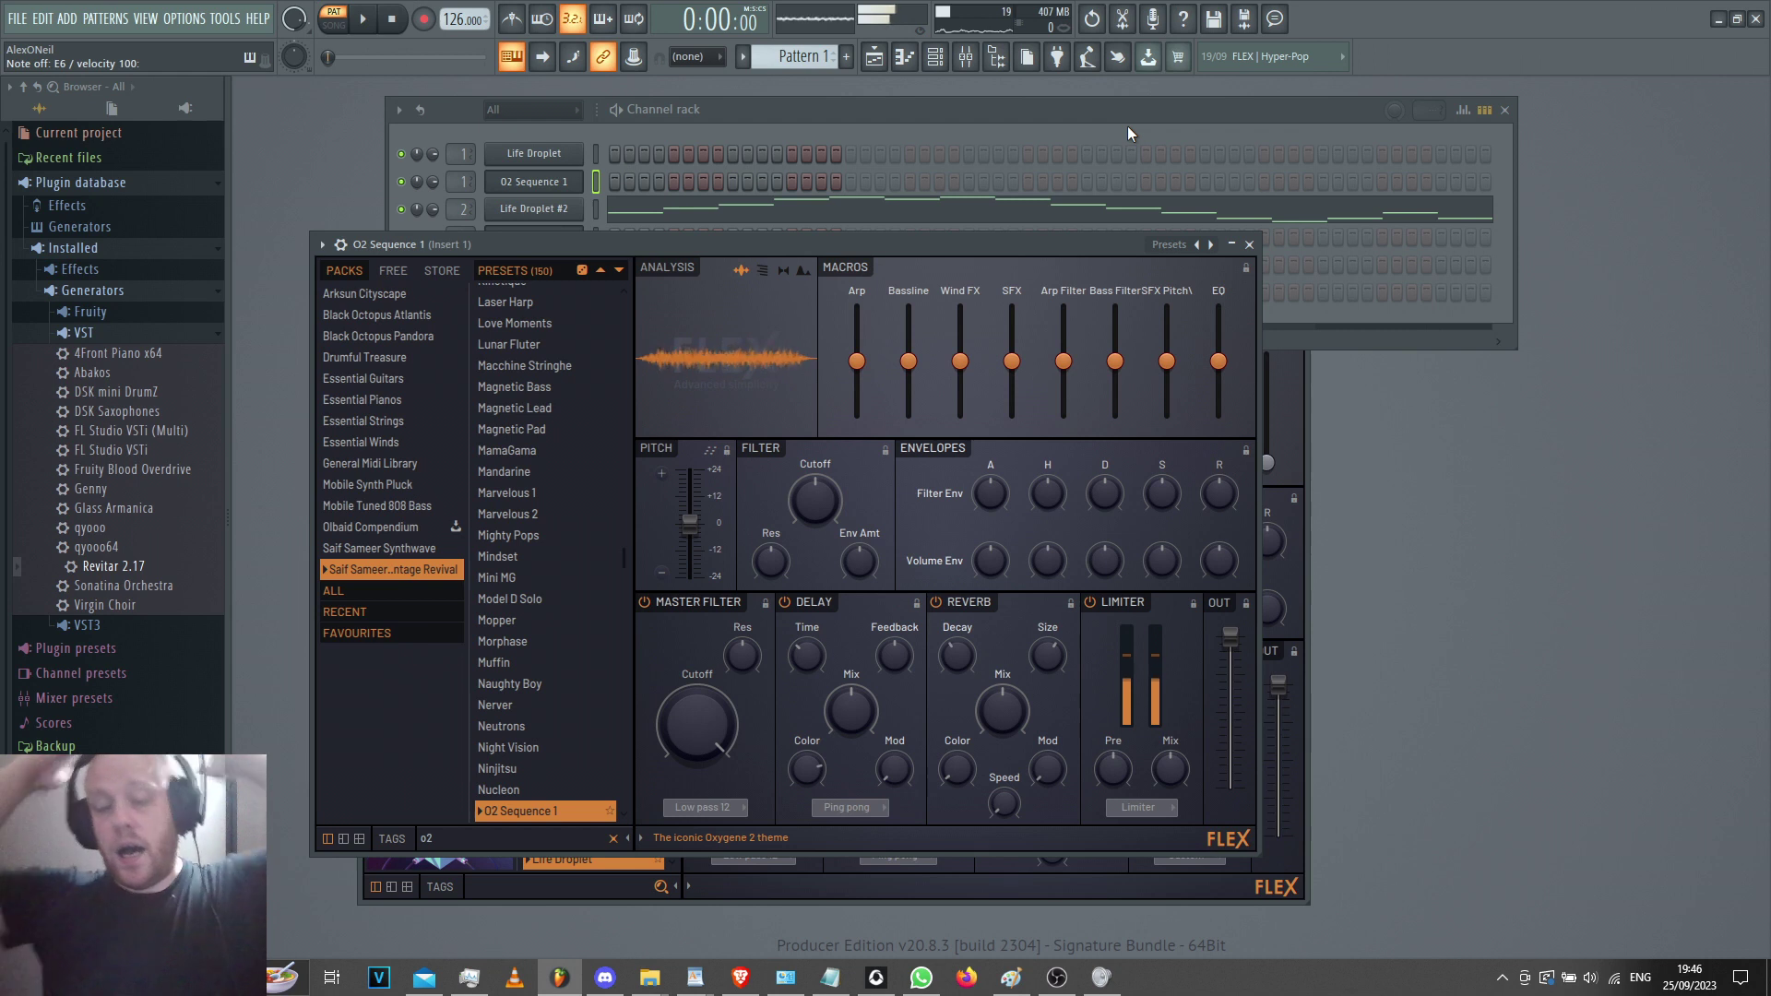
click(865, 136)
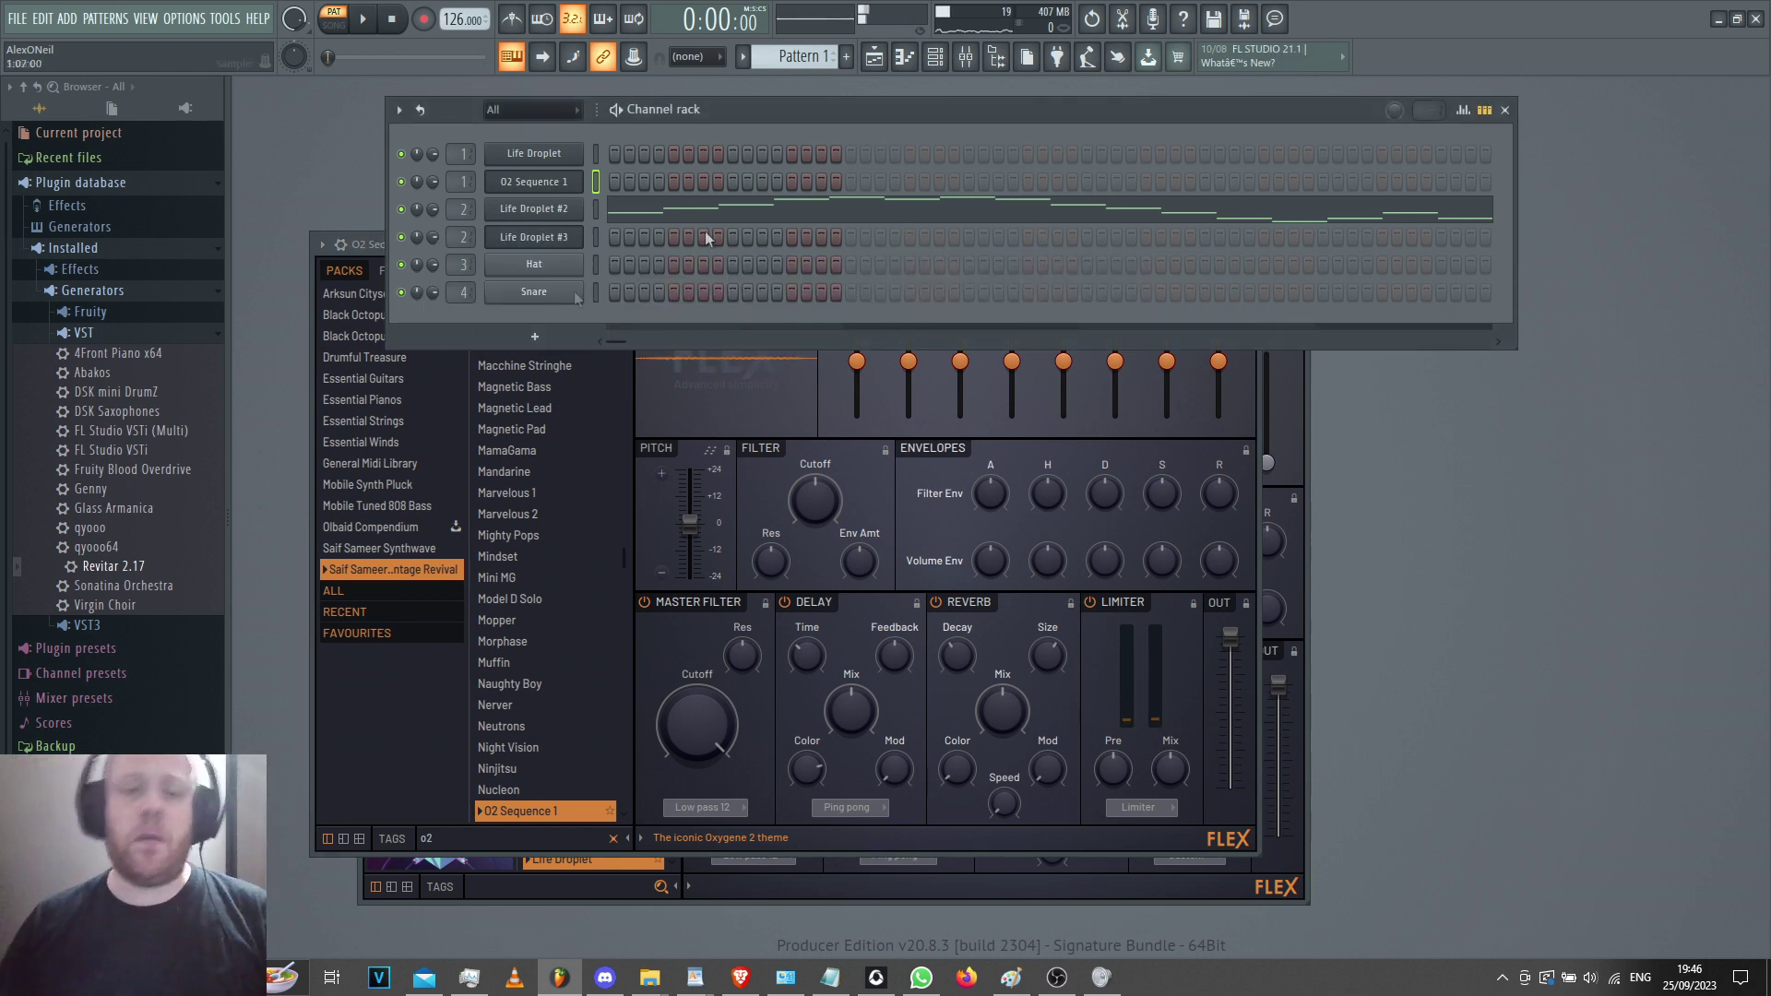
Open the Life Droplet #2 FLEX window and play its pattern once before stopping.
click(521, 209)
key(space)
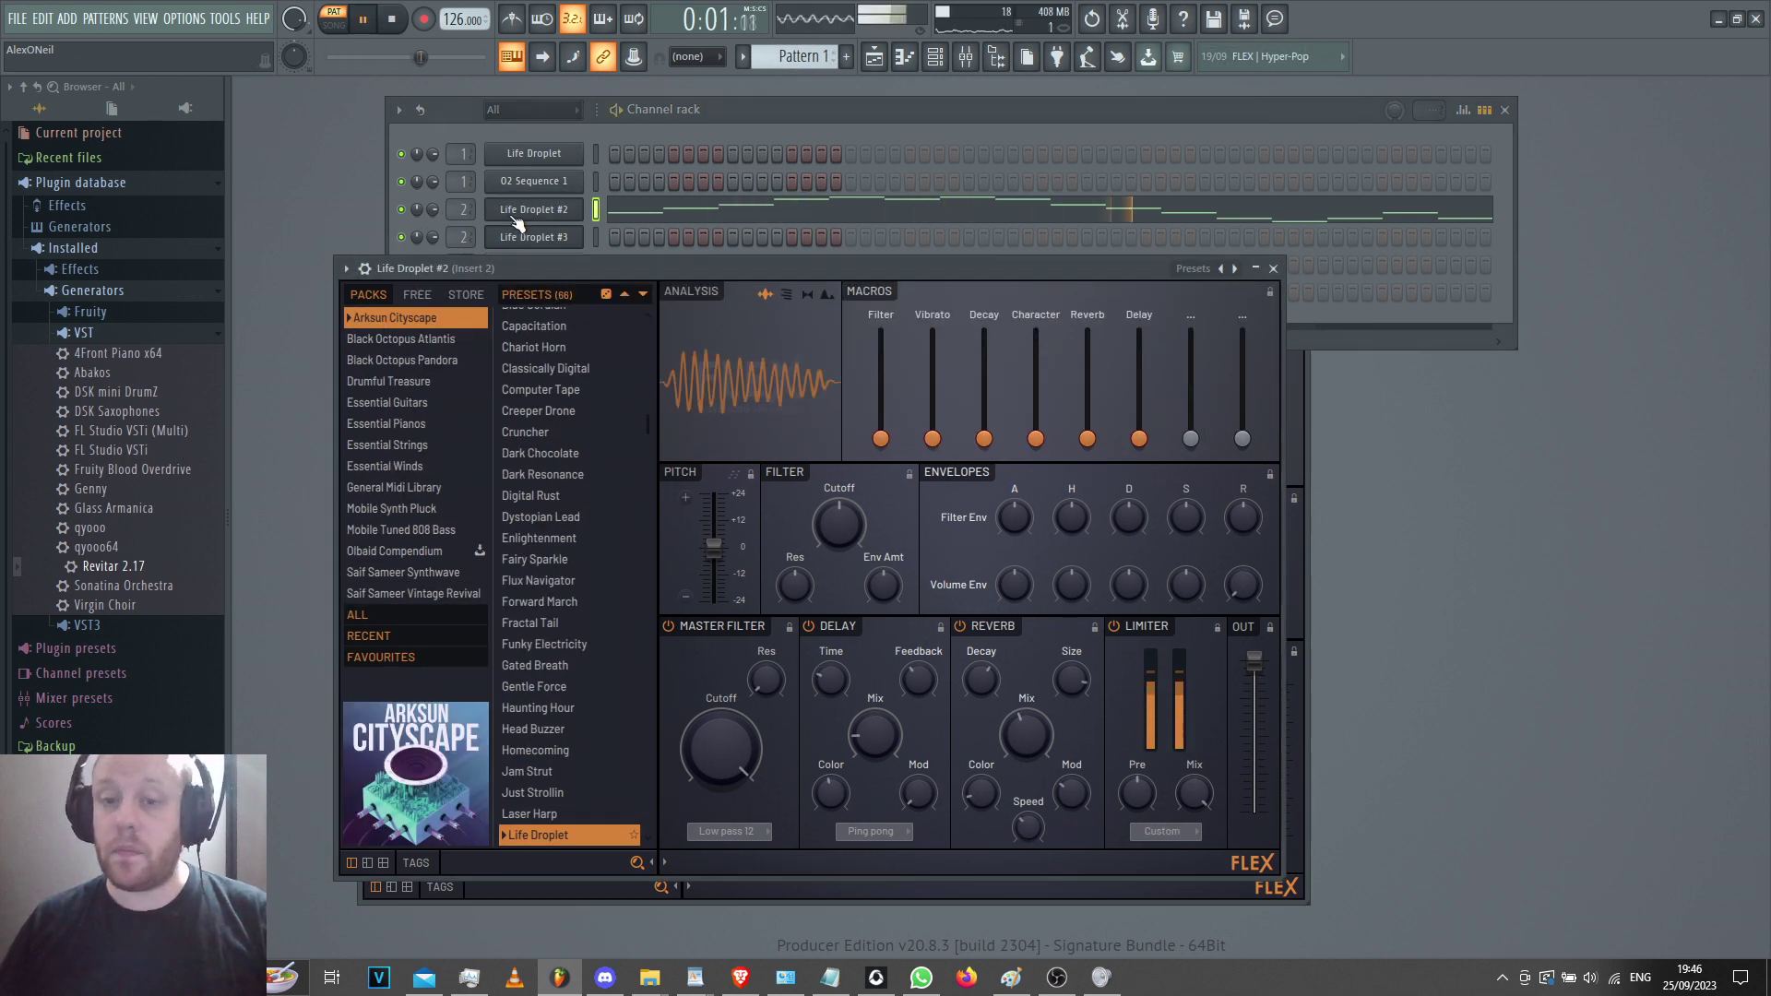
key(space)
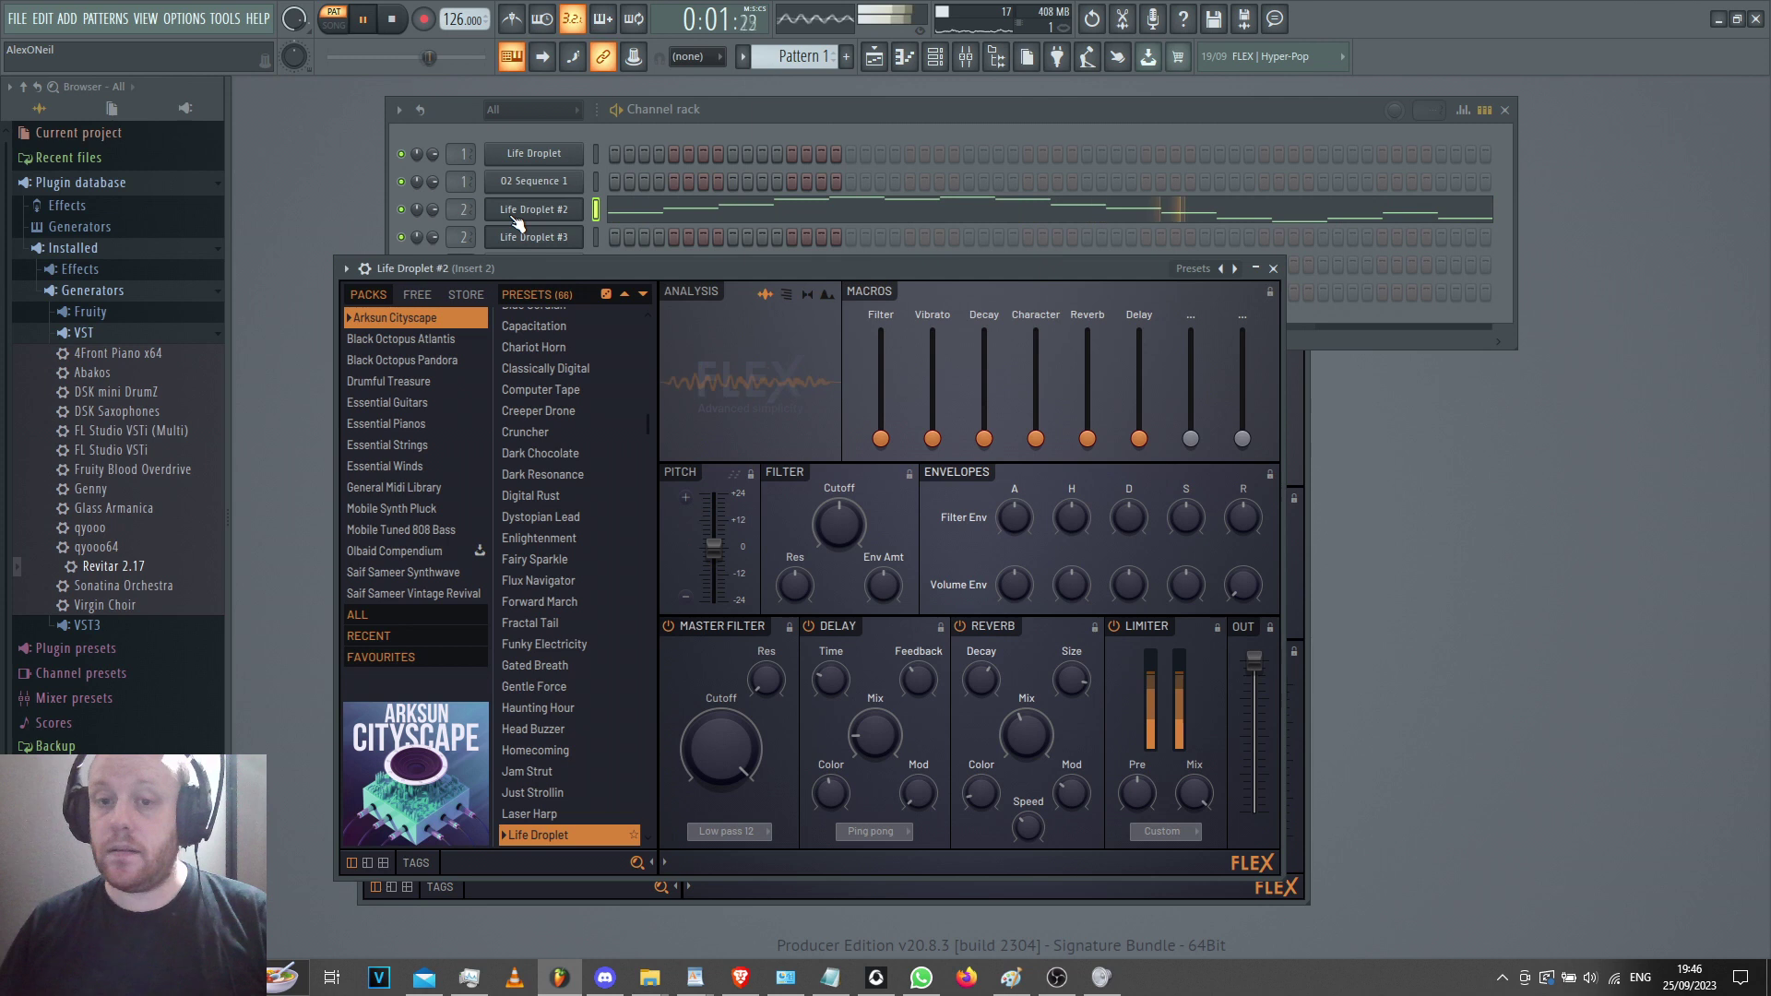
In the Life Droplet #2 piano roll, move G#5 to C#6 and E6 to D6, auditioning the result.
click(856, 214)
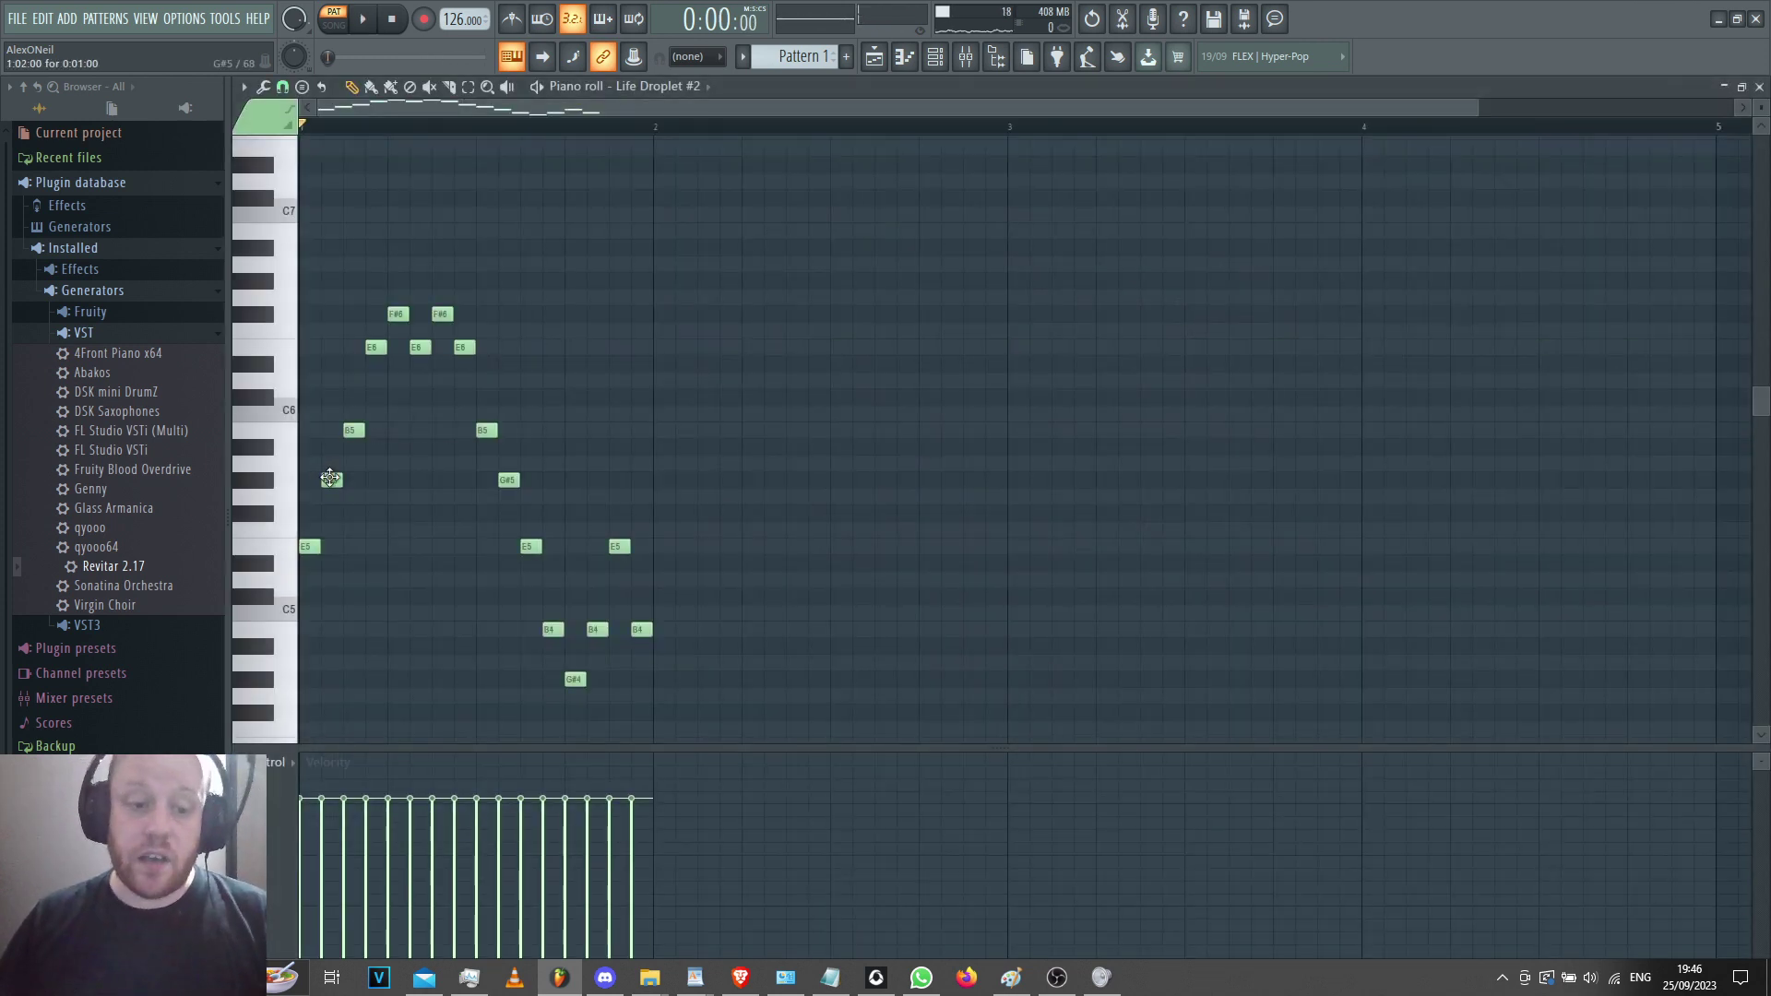
drag(329, 478, 330, 395)
key(space)
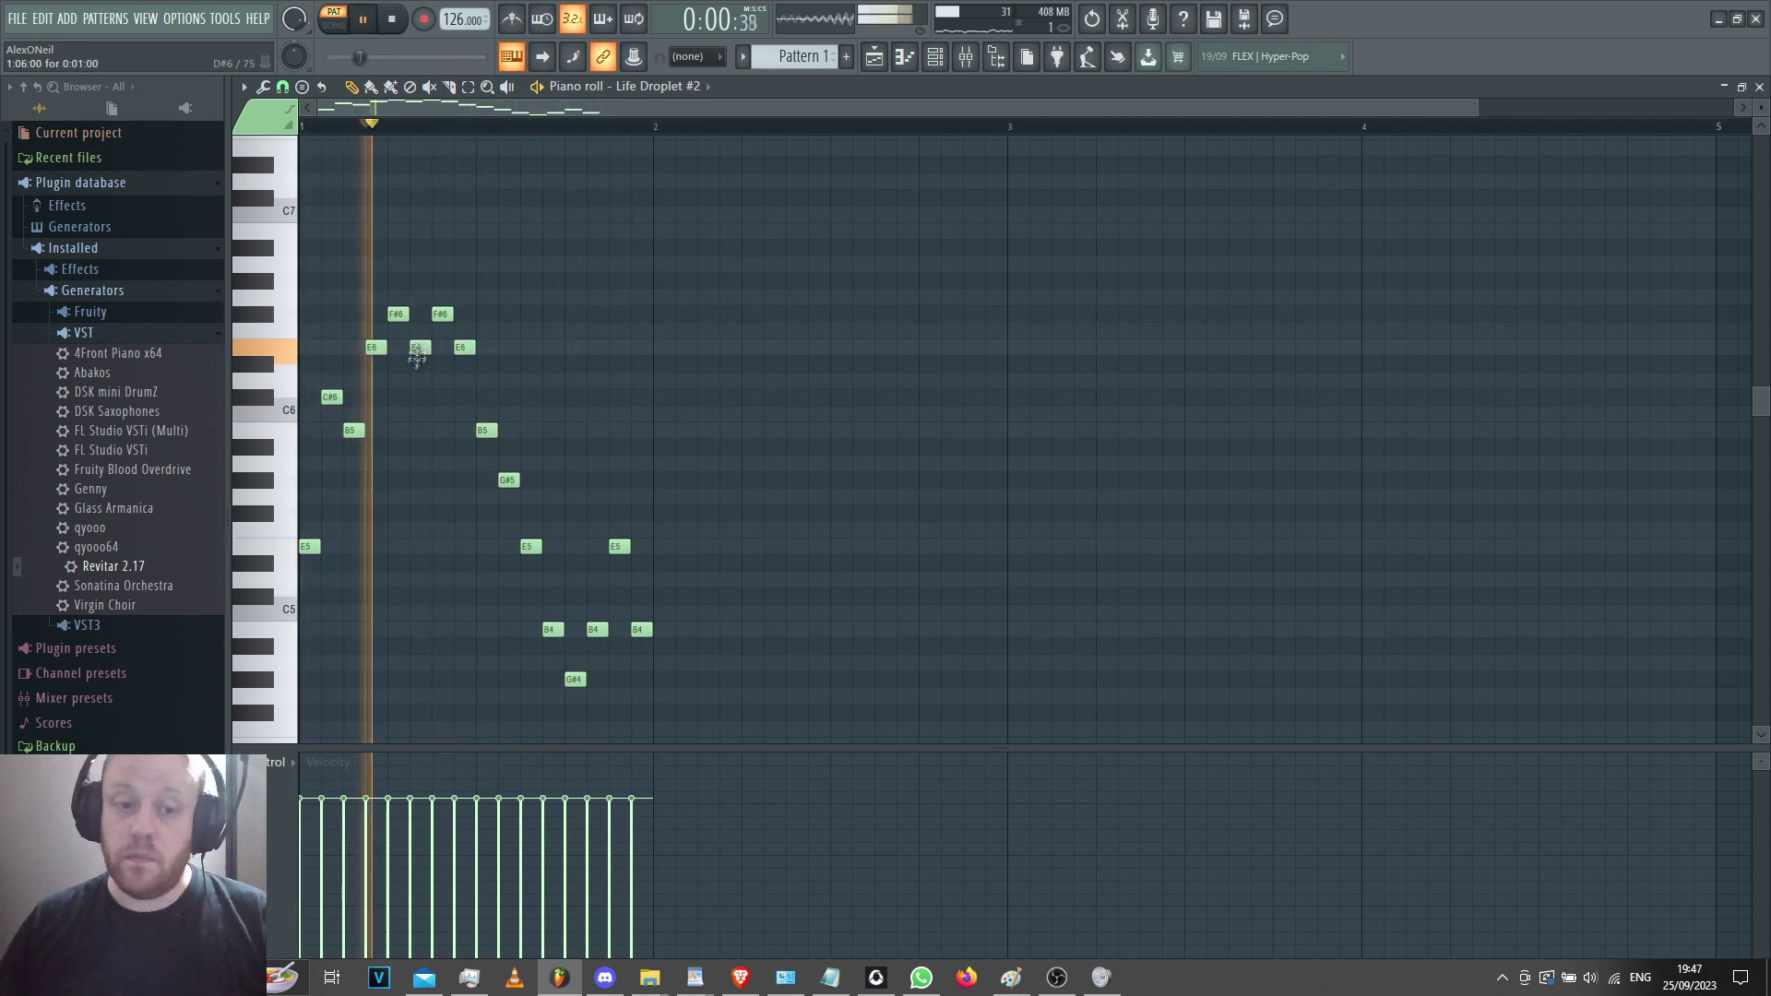
drag(417, 357, 415, 387)
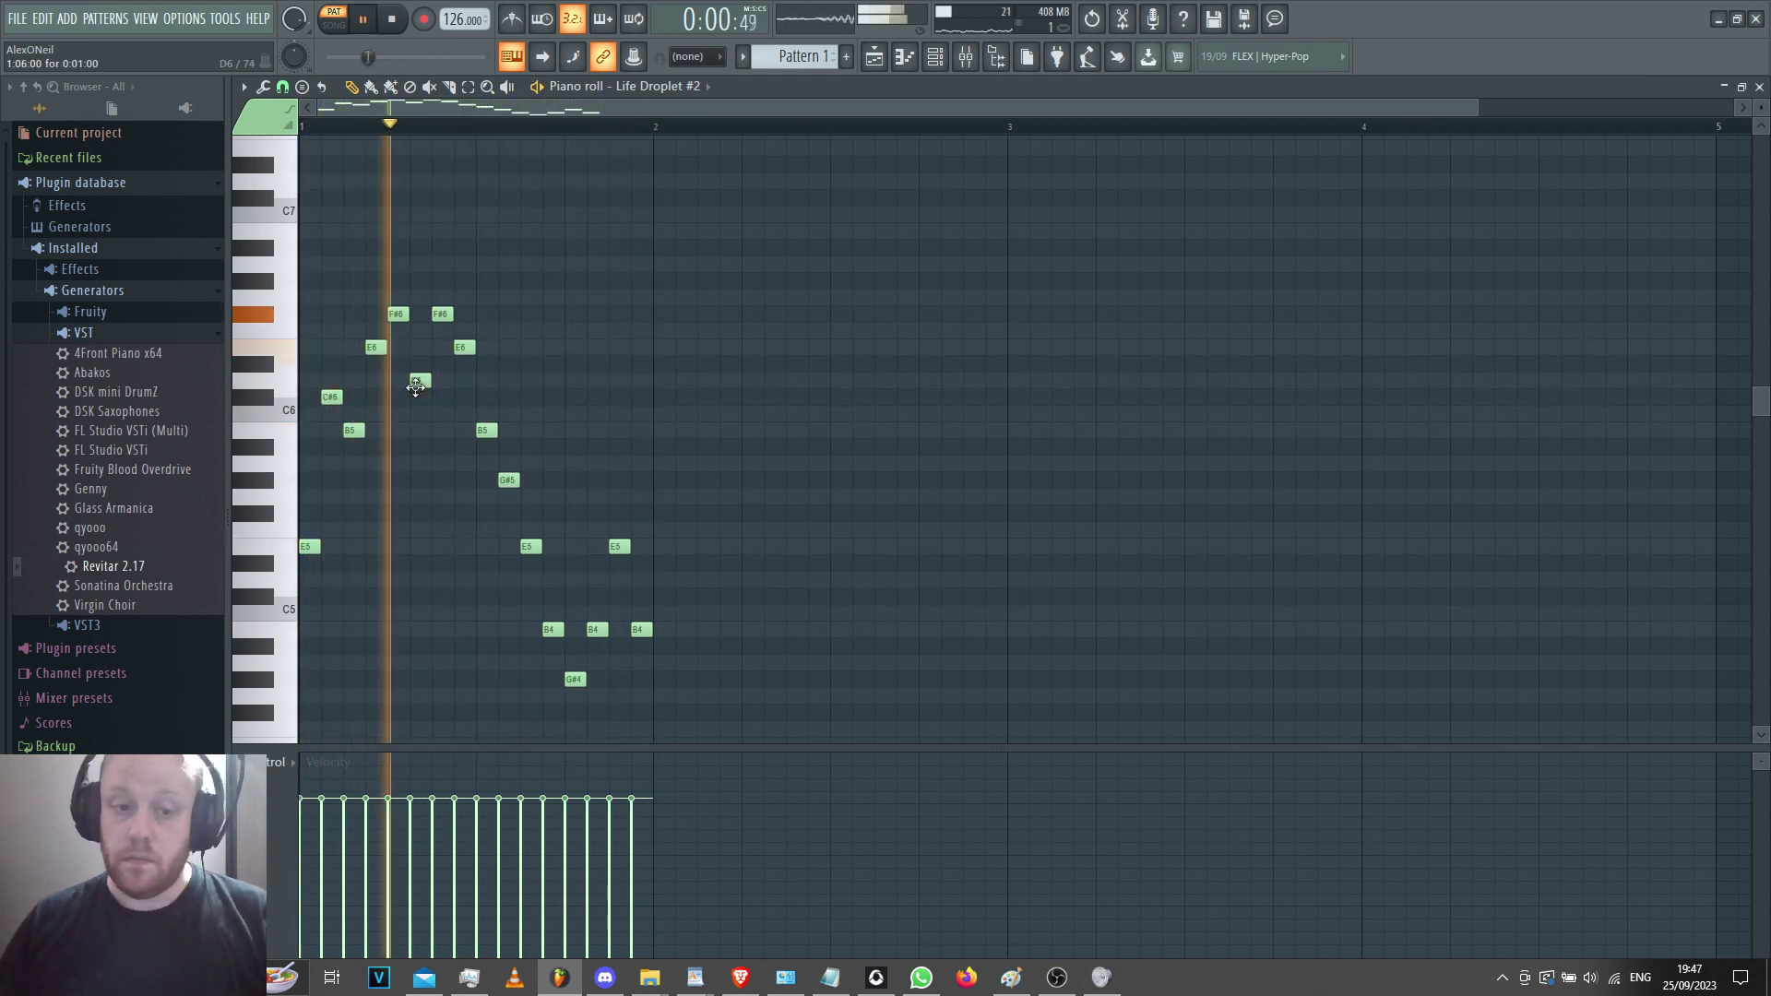
key(space)
click(1760, 86)
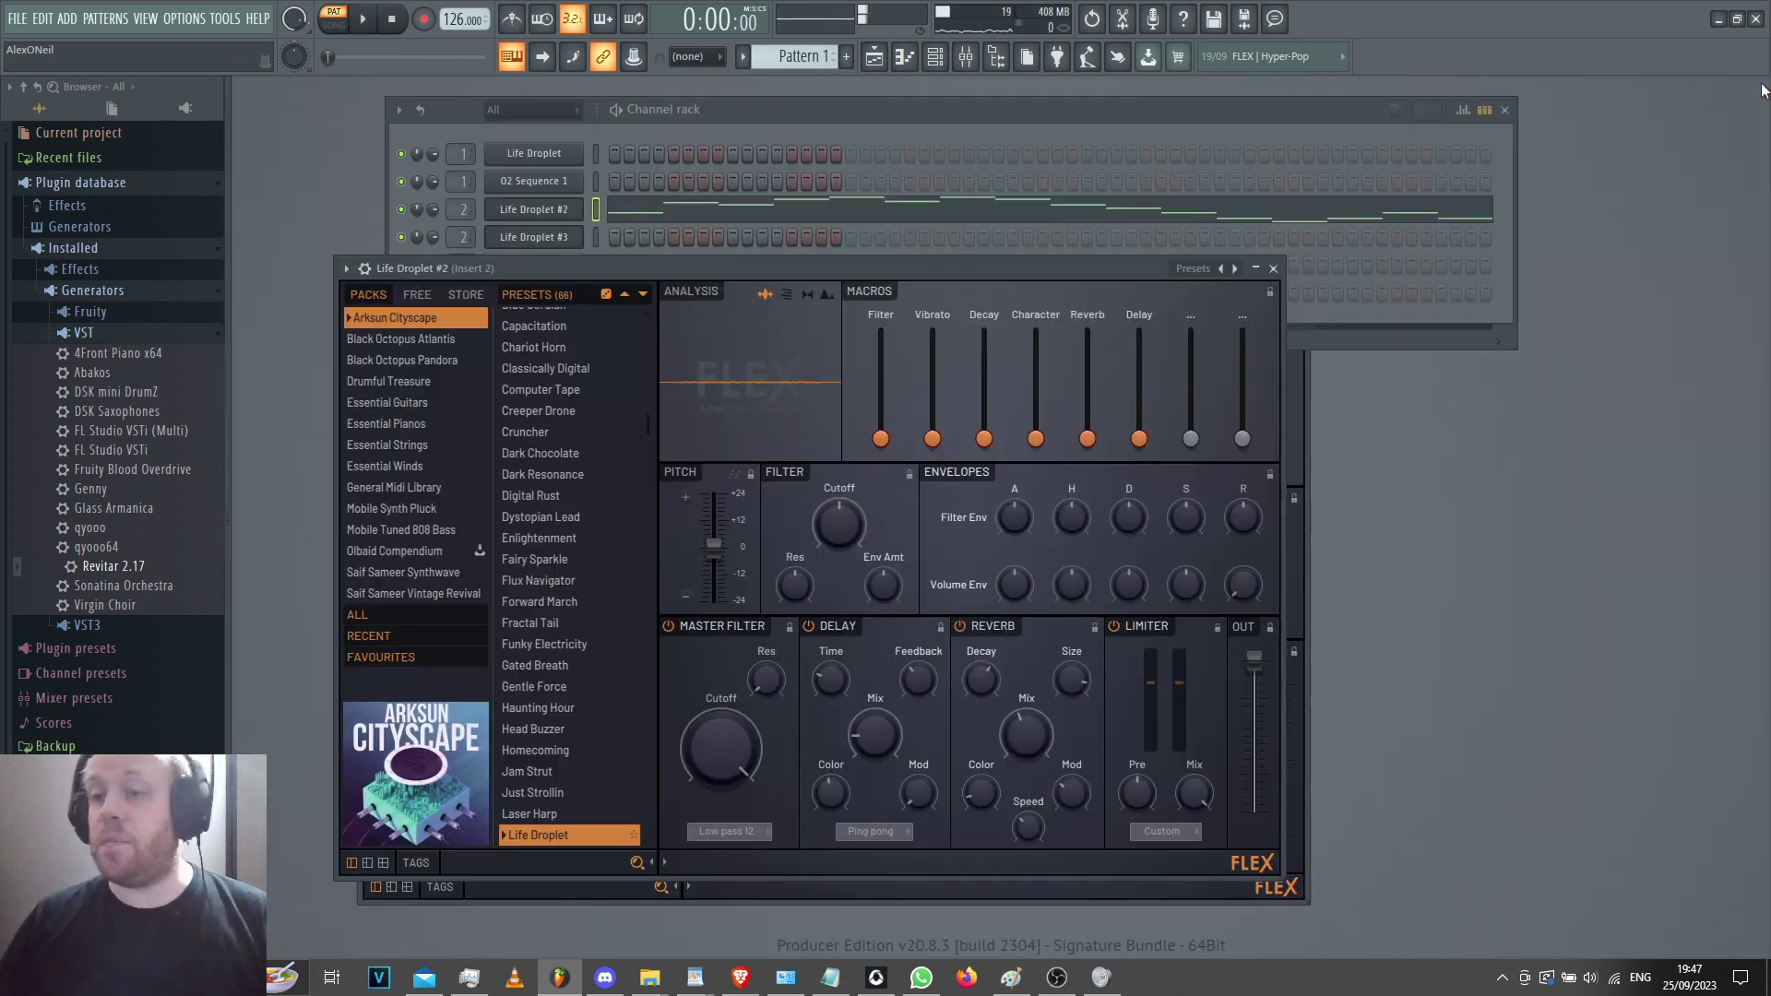
Audition the Life Droplet synth with a test note, then close its window.
click(409, 218)
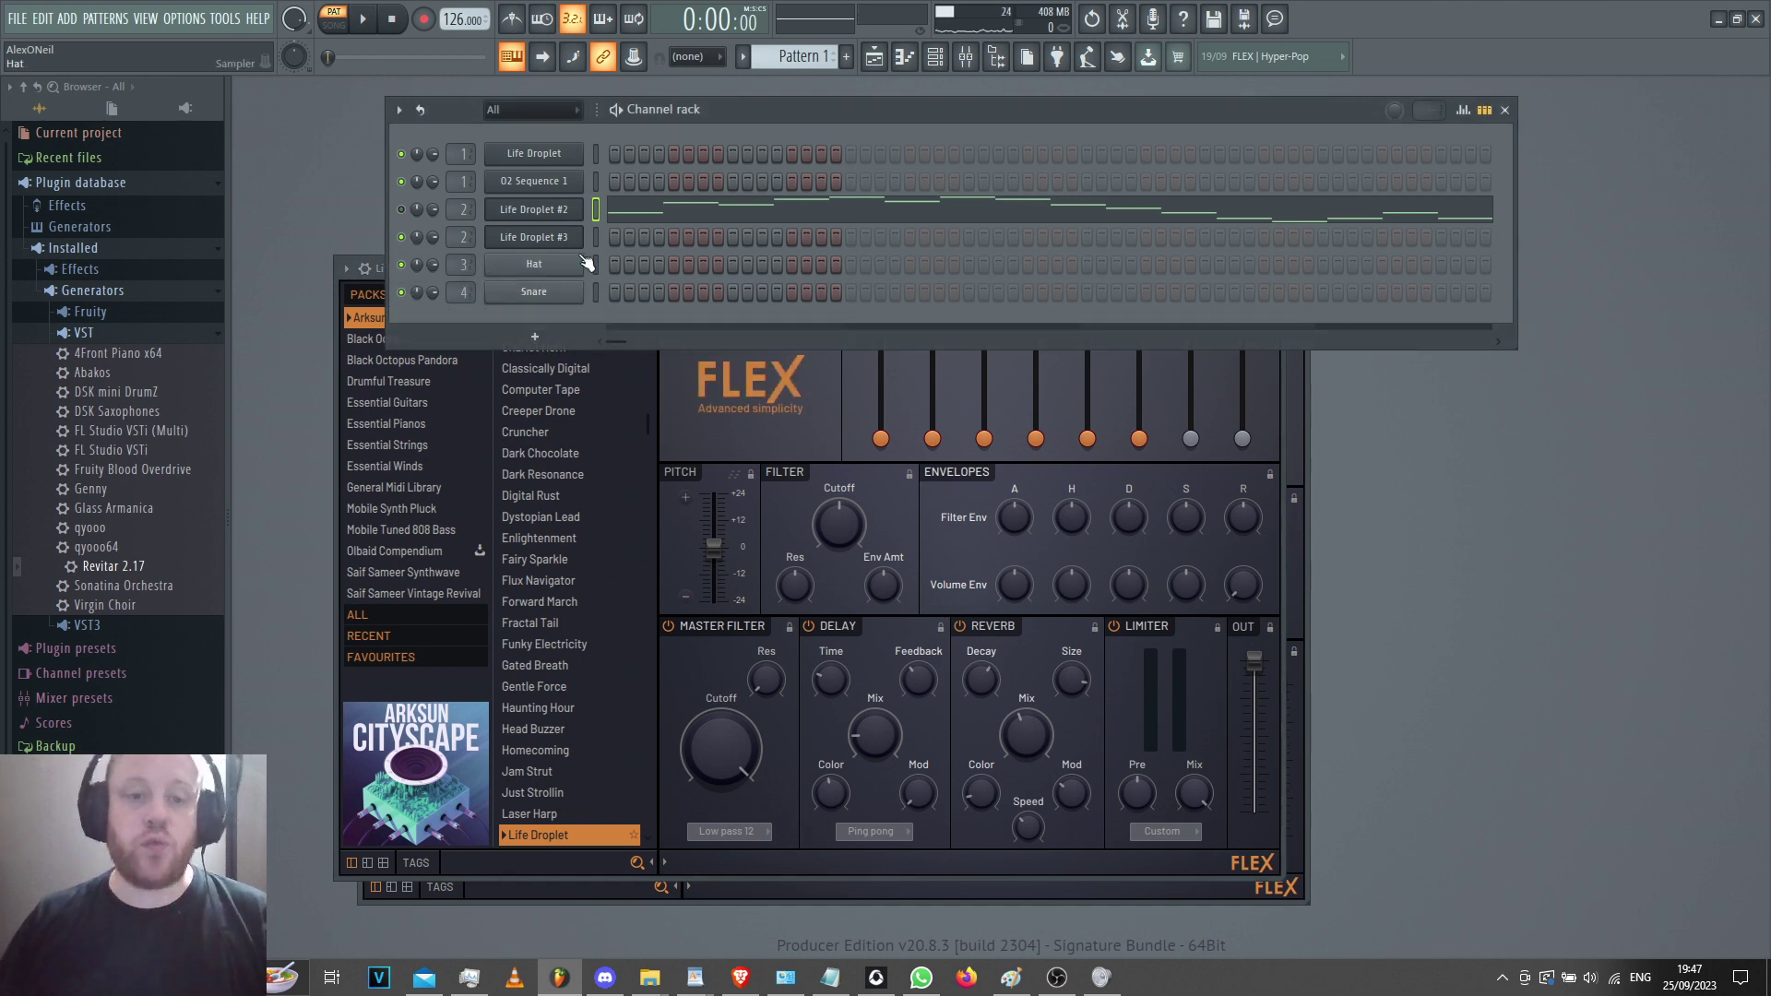
click(544, 154)
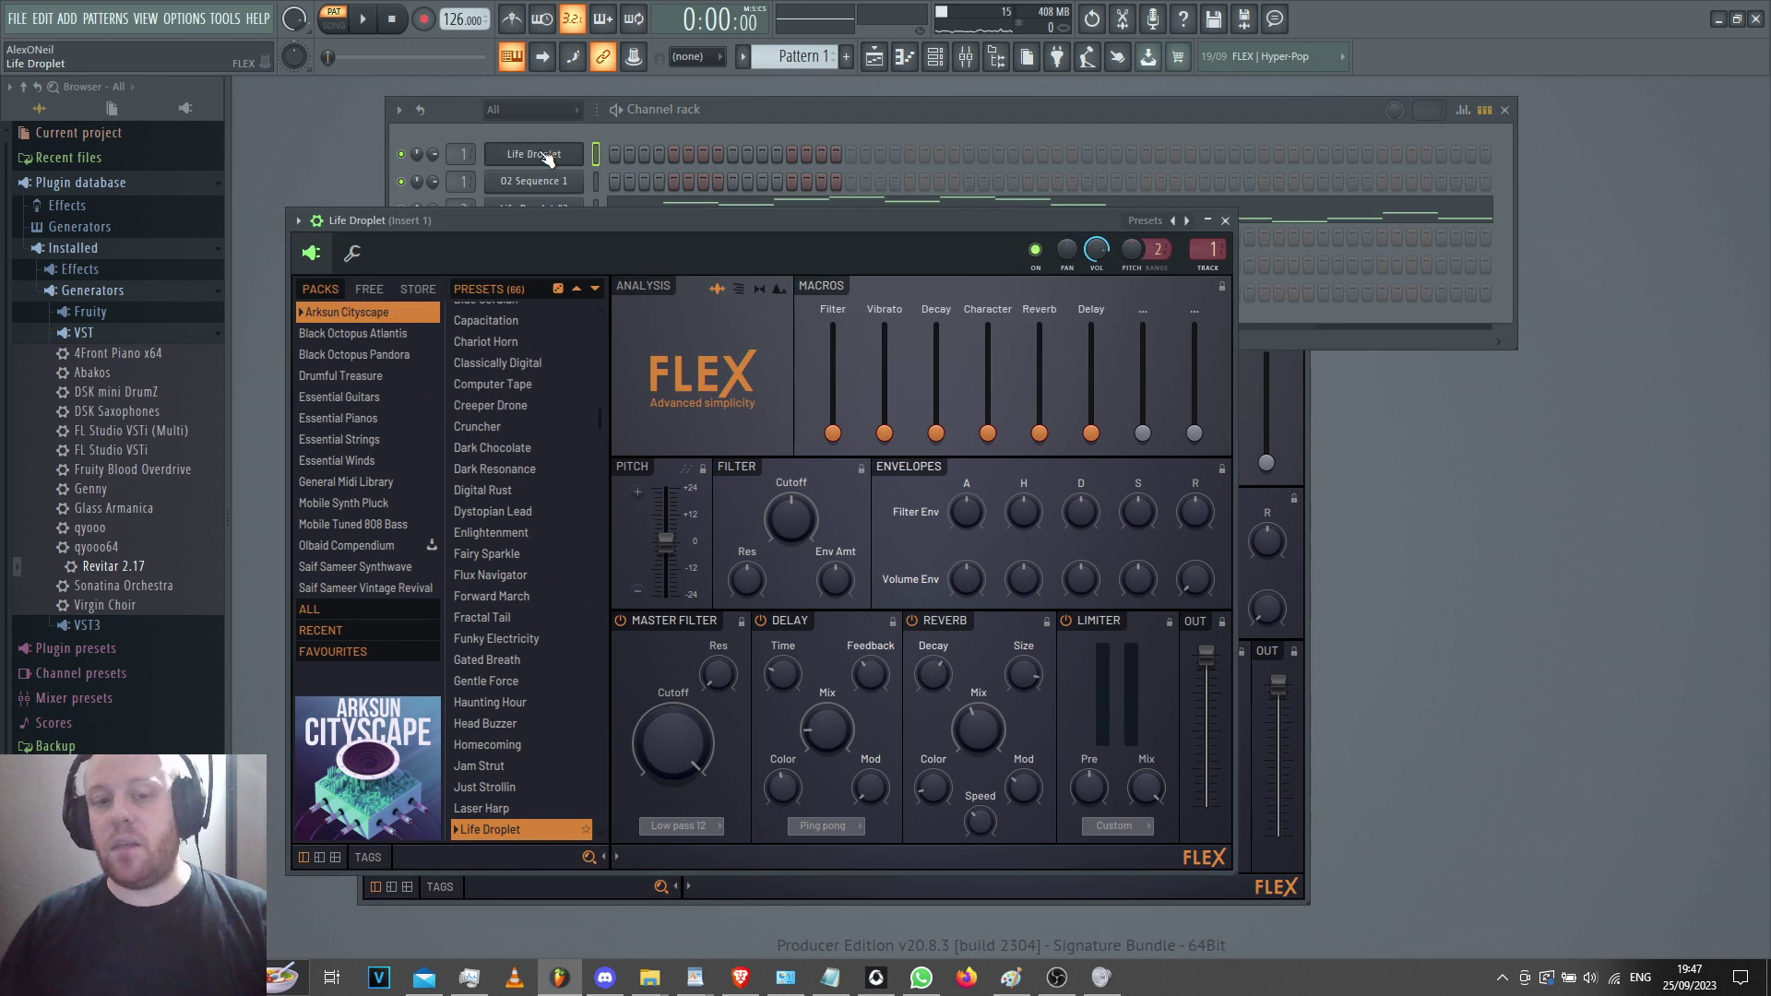
key(v)
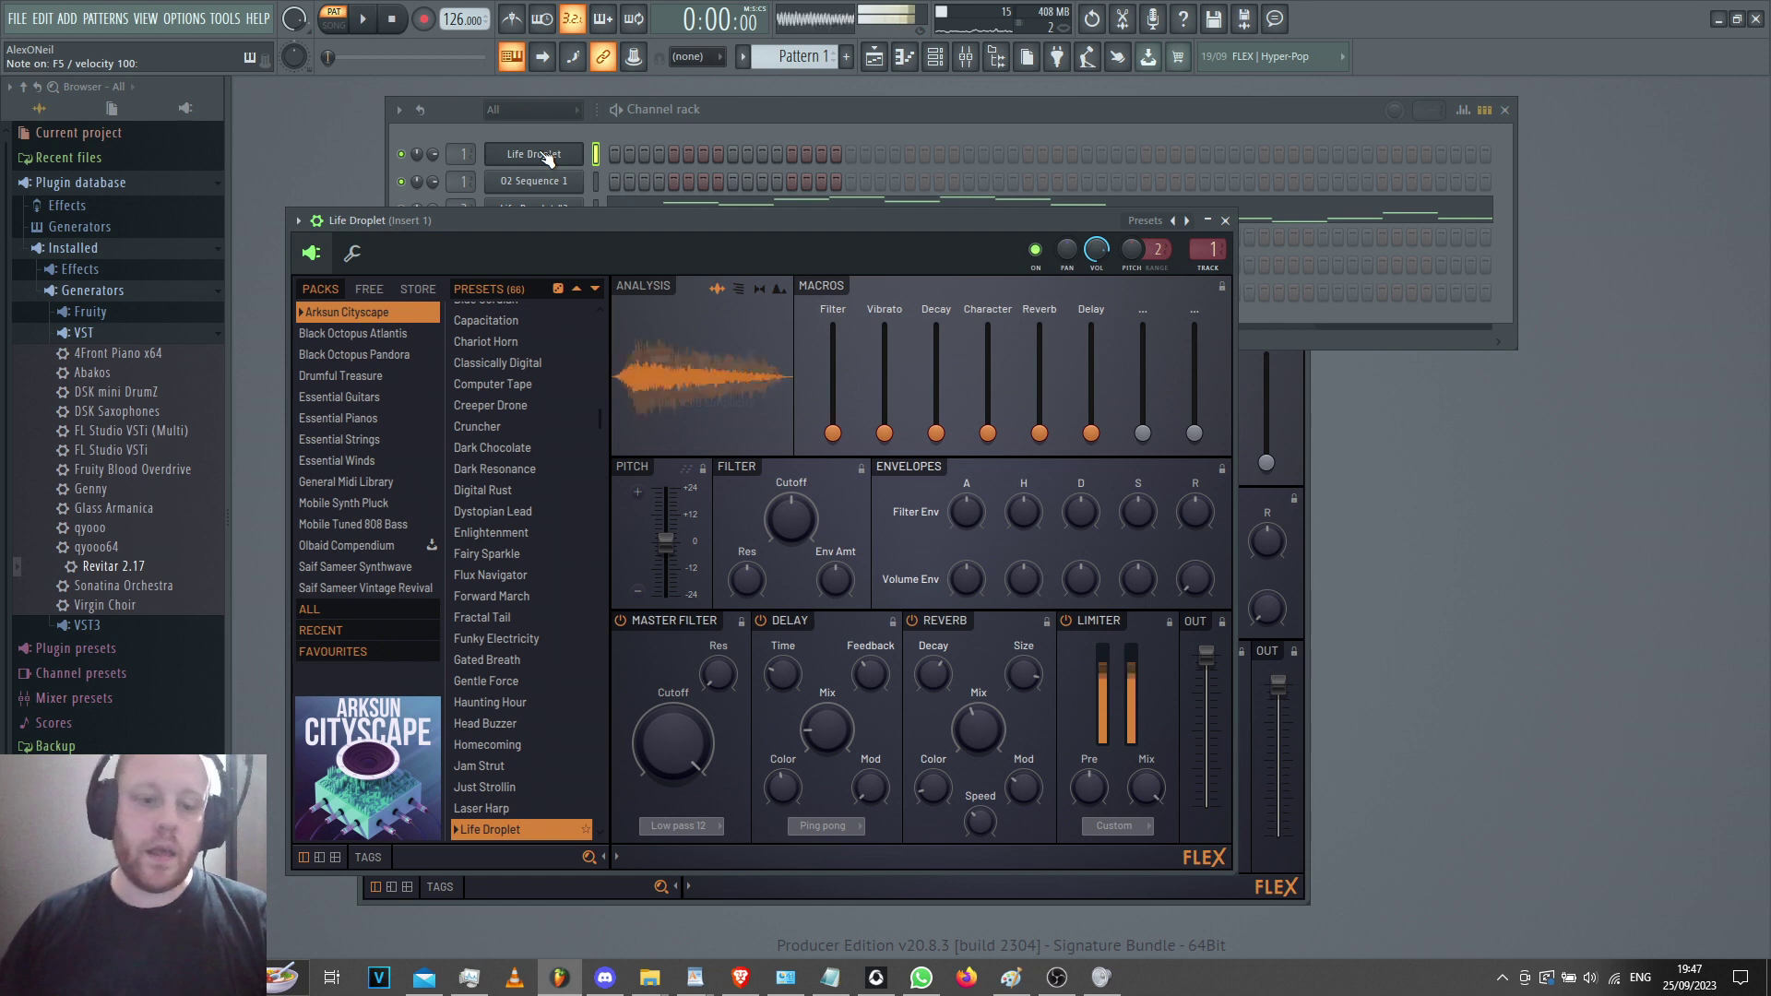
click(537, 147)
Open the Life Droplet #3 FLEX window and play two test notes.
click(561, 241)
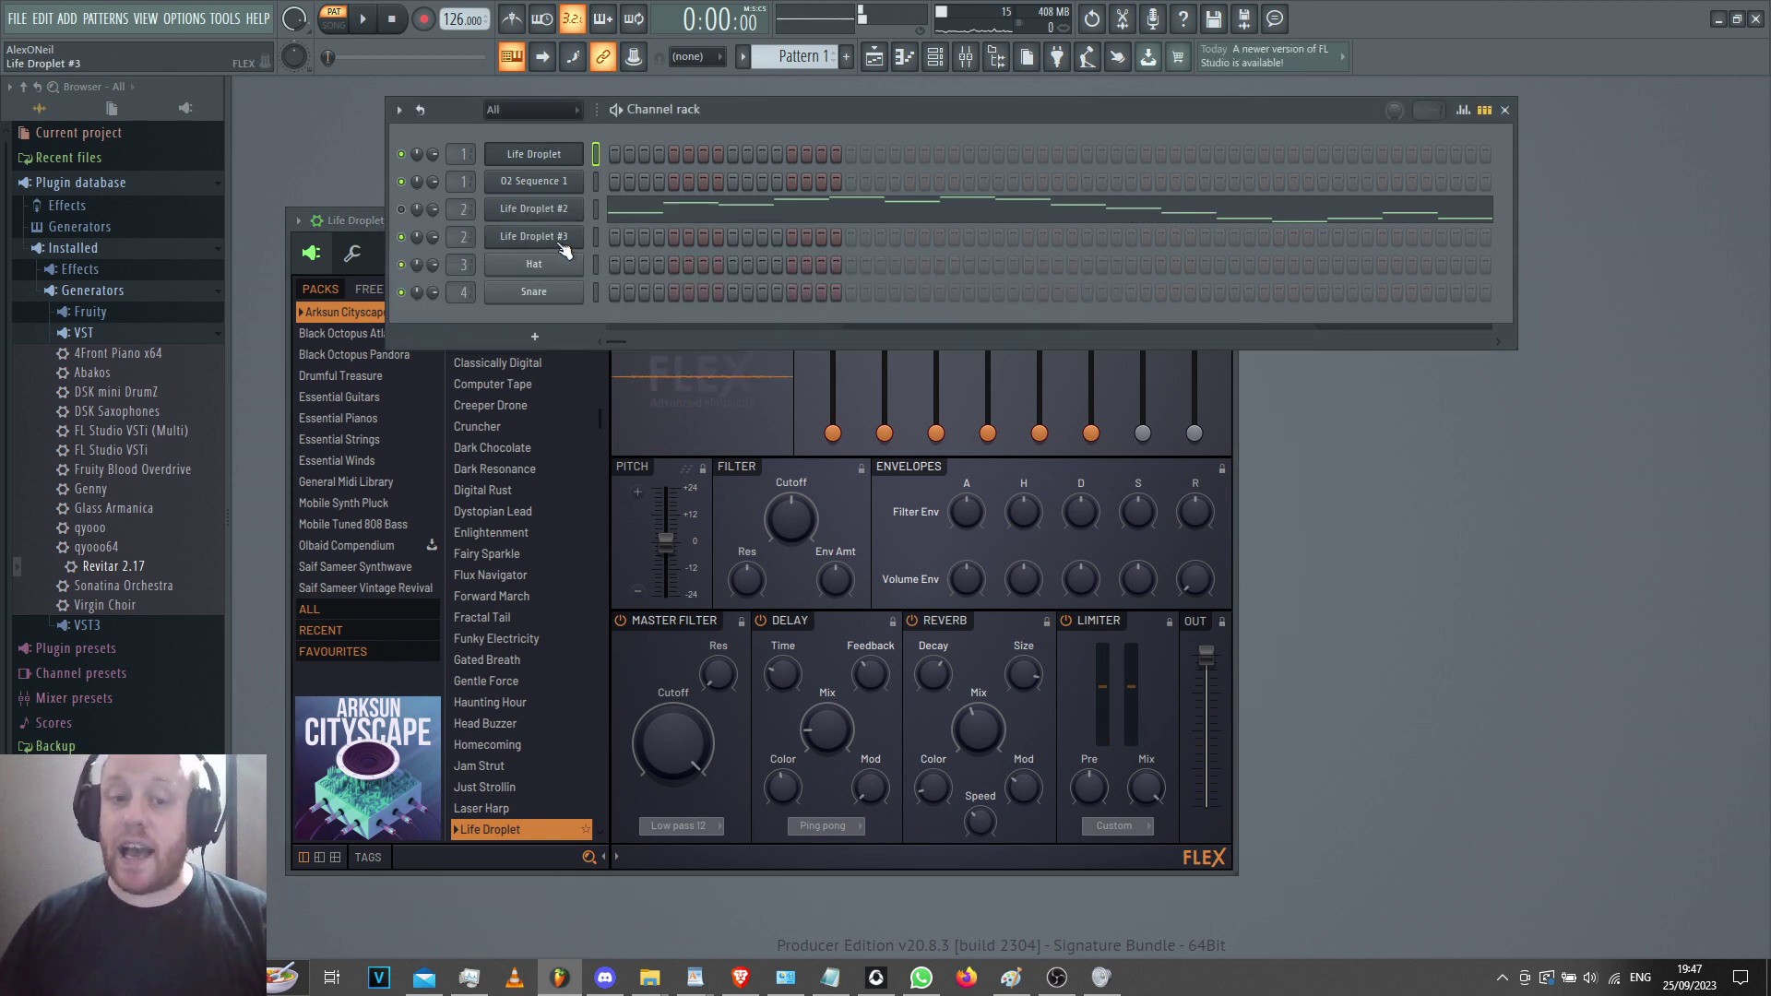
key(v)
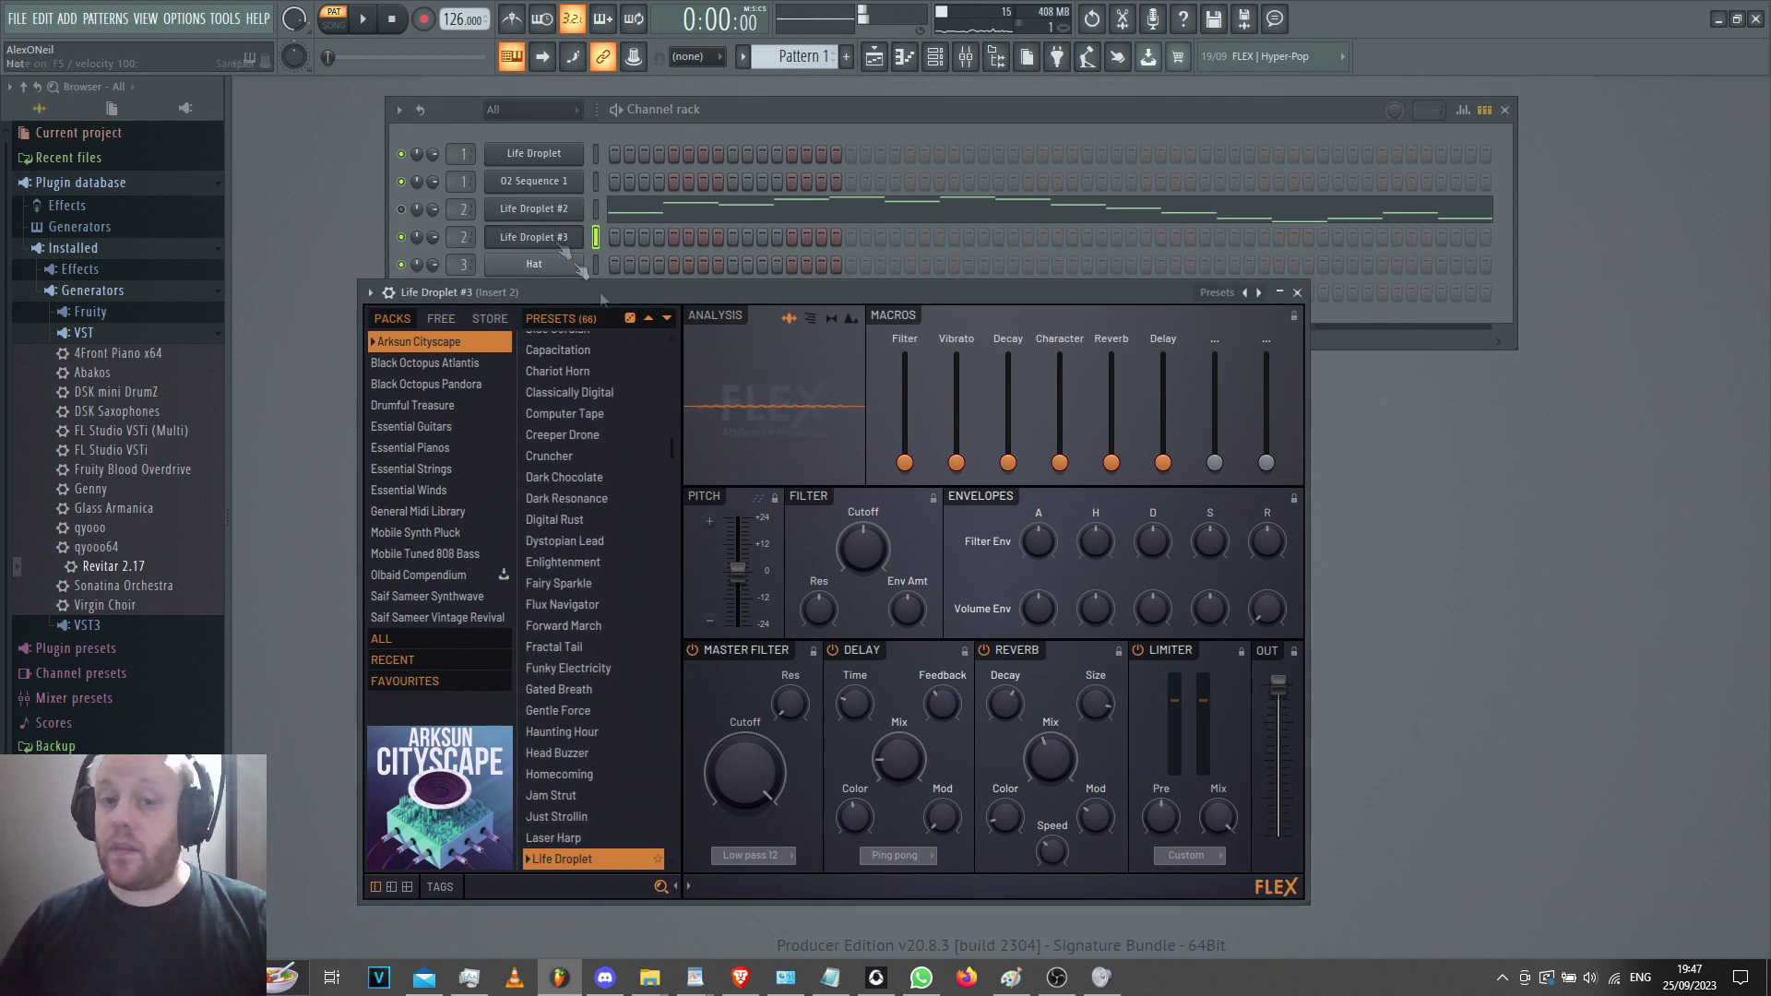
key(v)
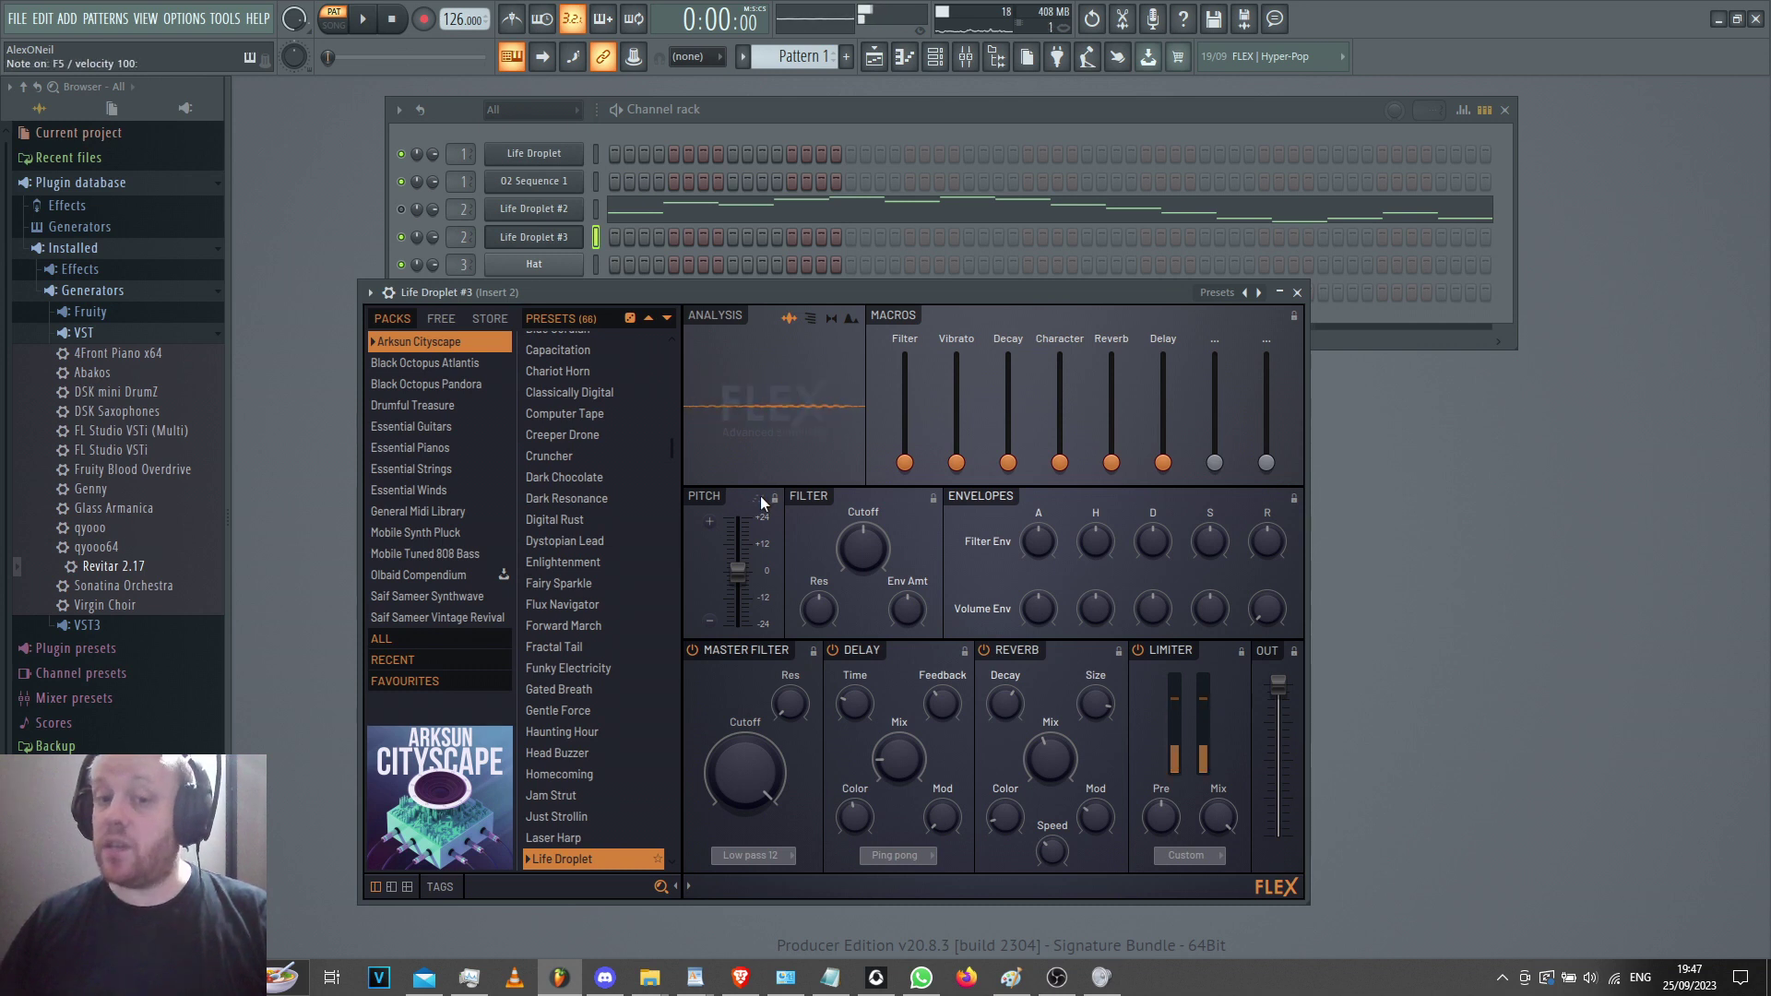
In Life Droplet #3's channel settings, try the arpeggio directions and settle on up-down.
click(389, 293)
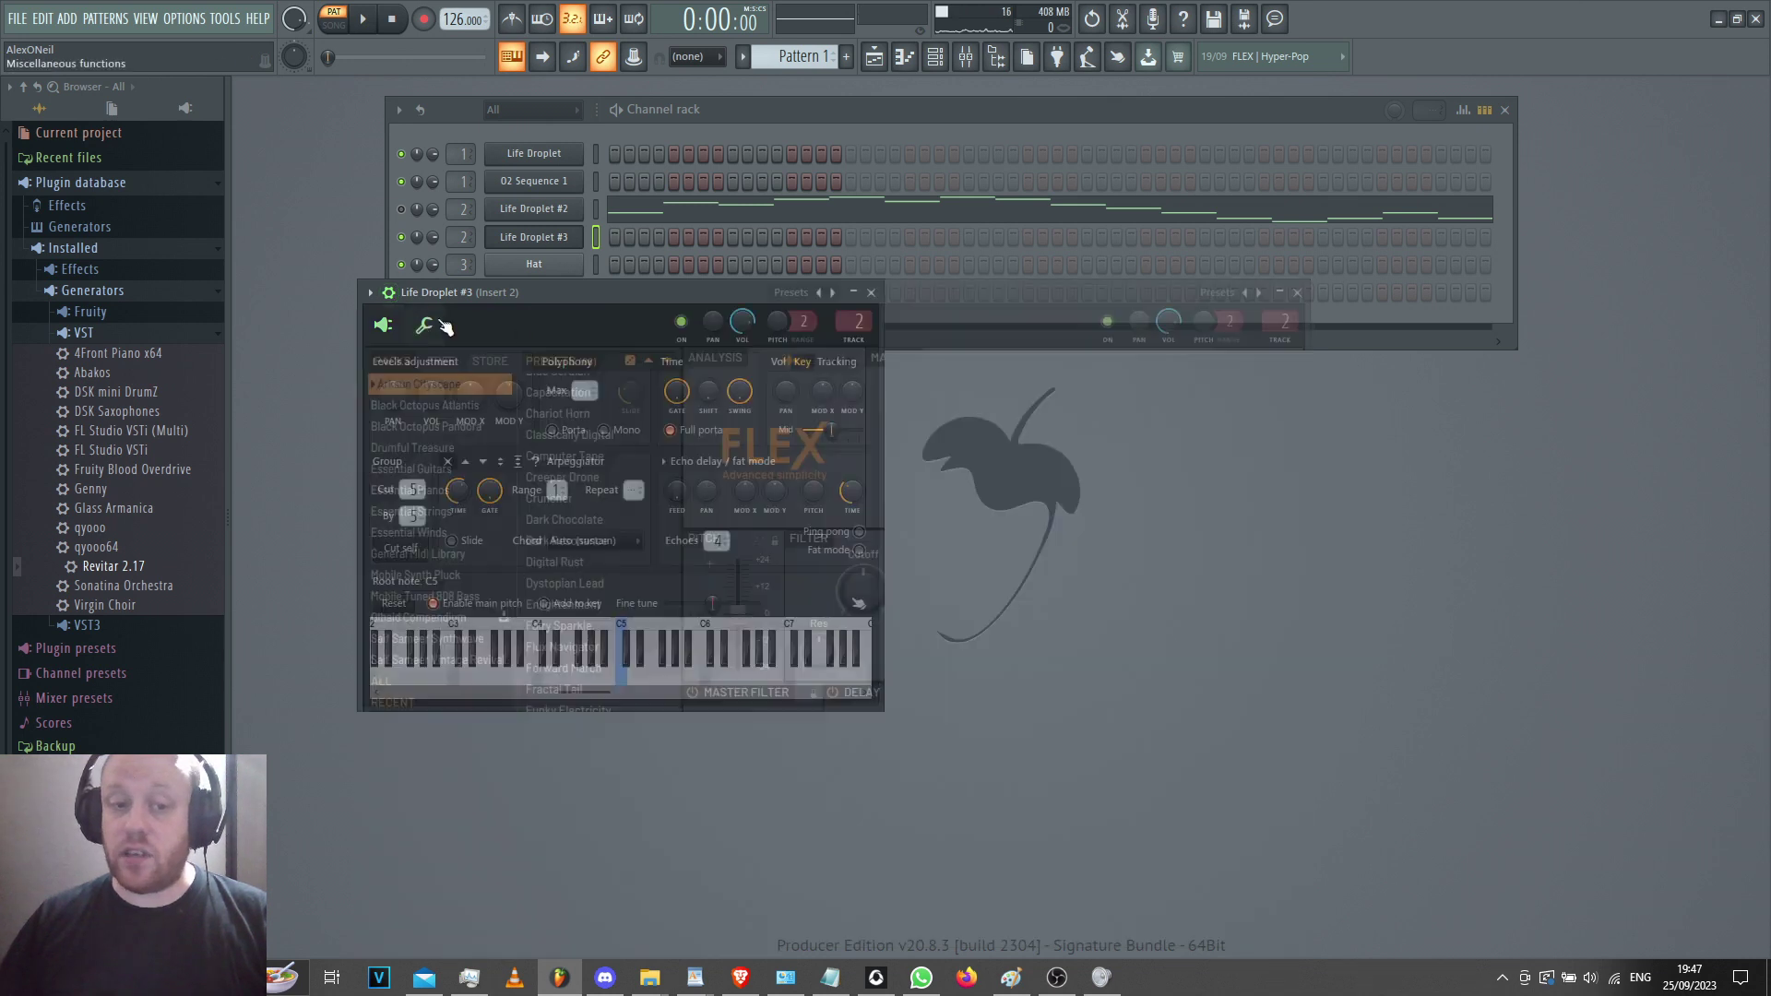
click(424, 326)
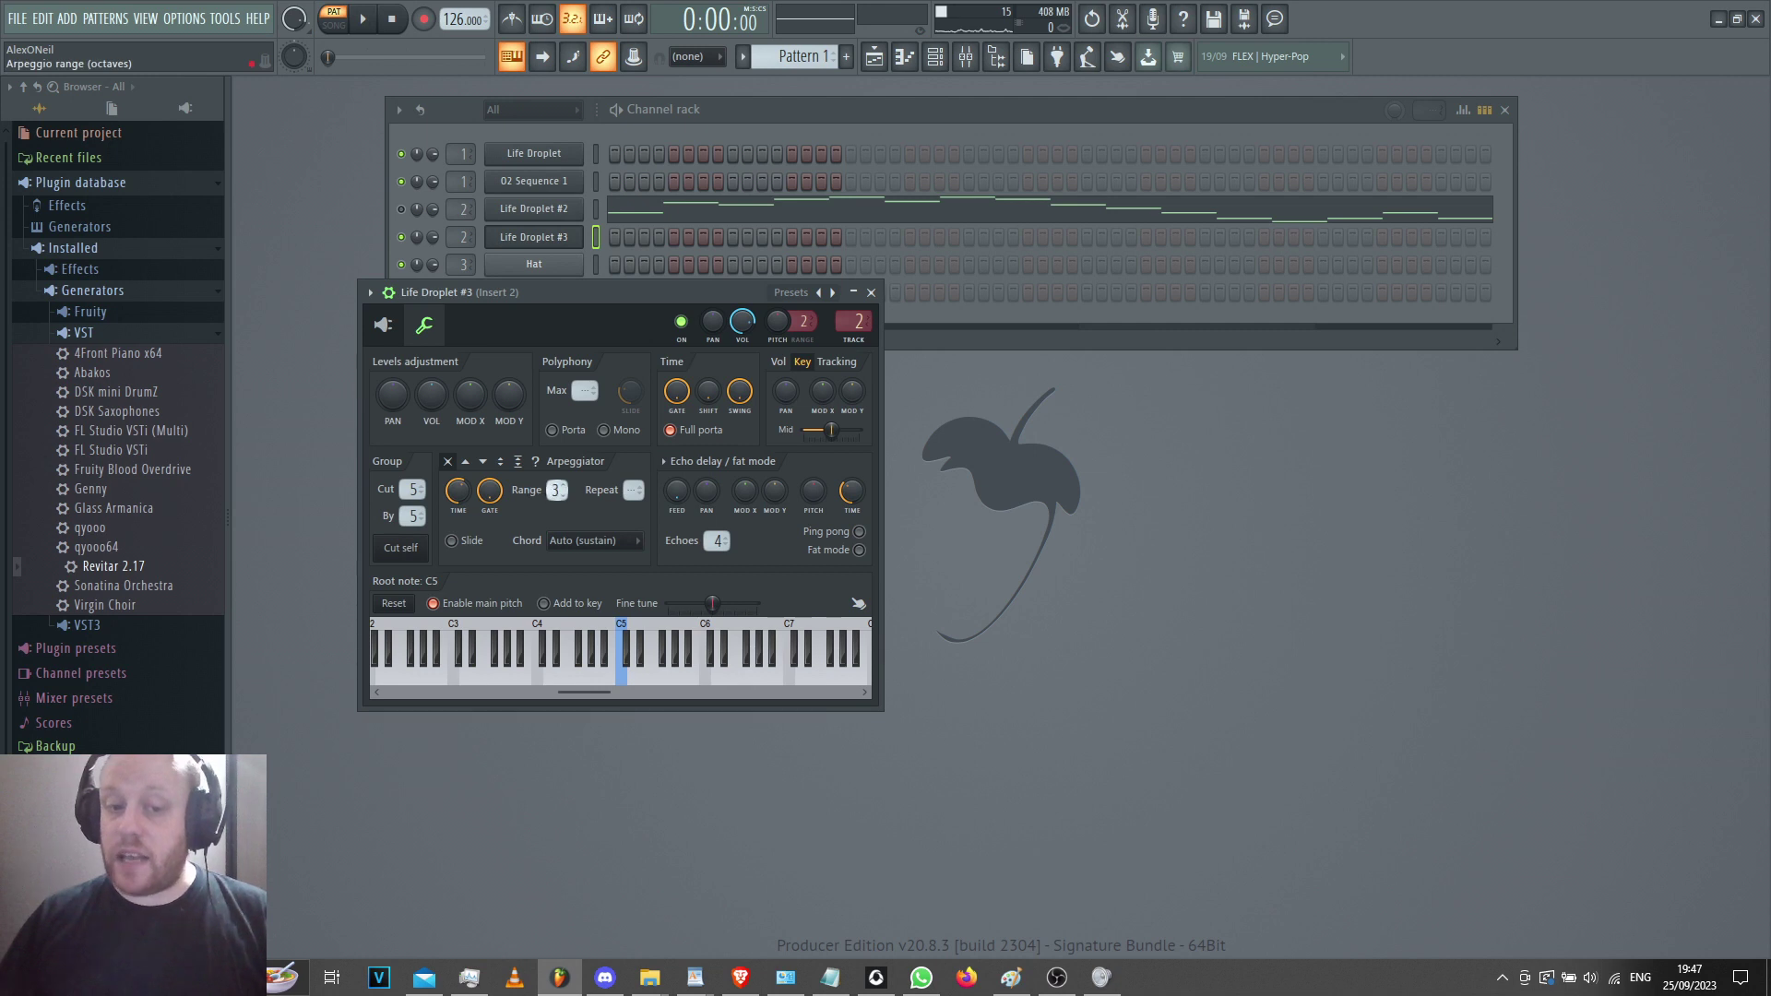
click(501, 462)
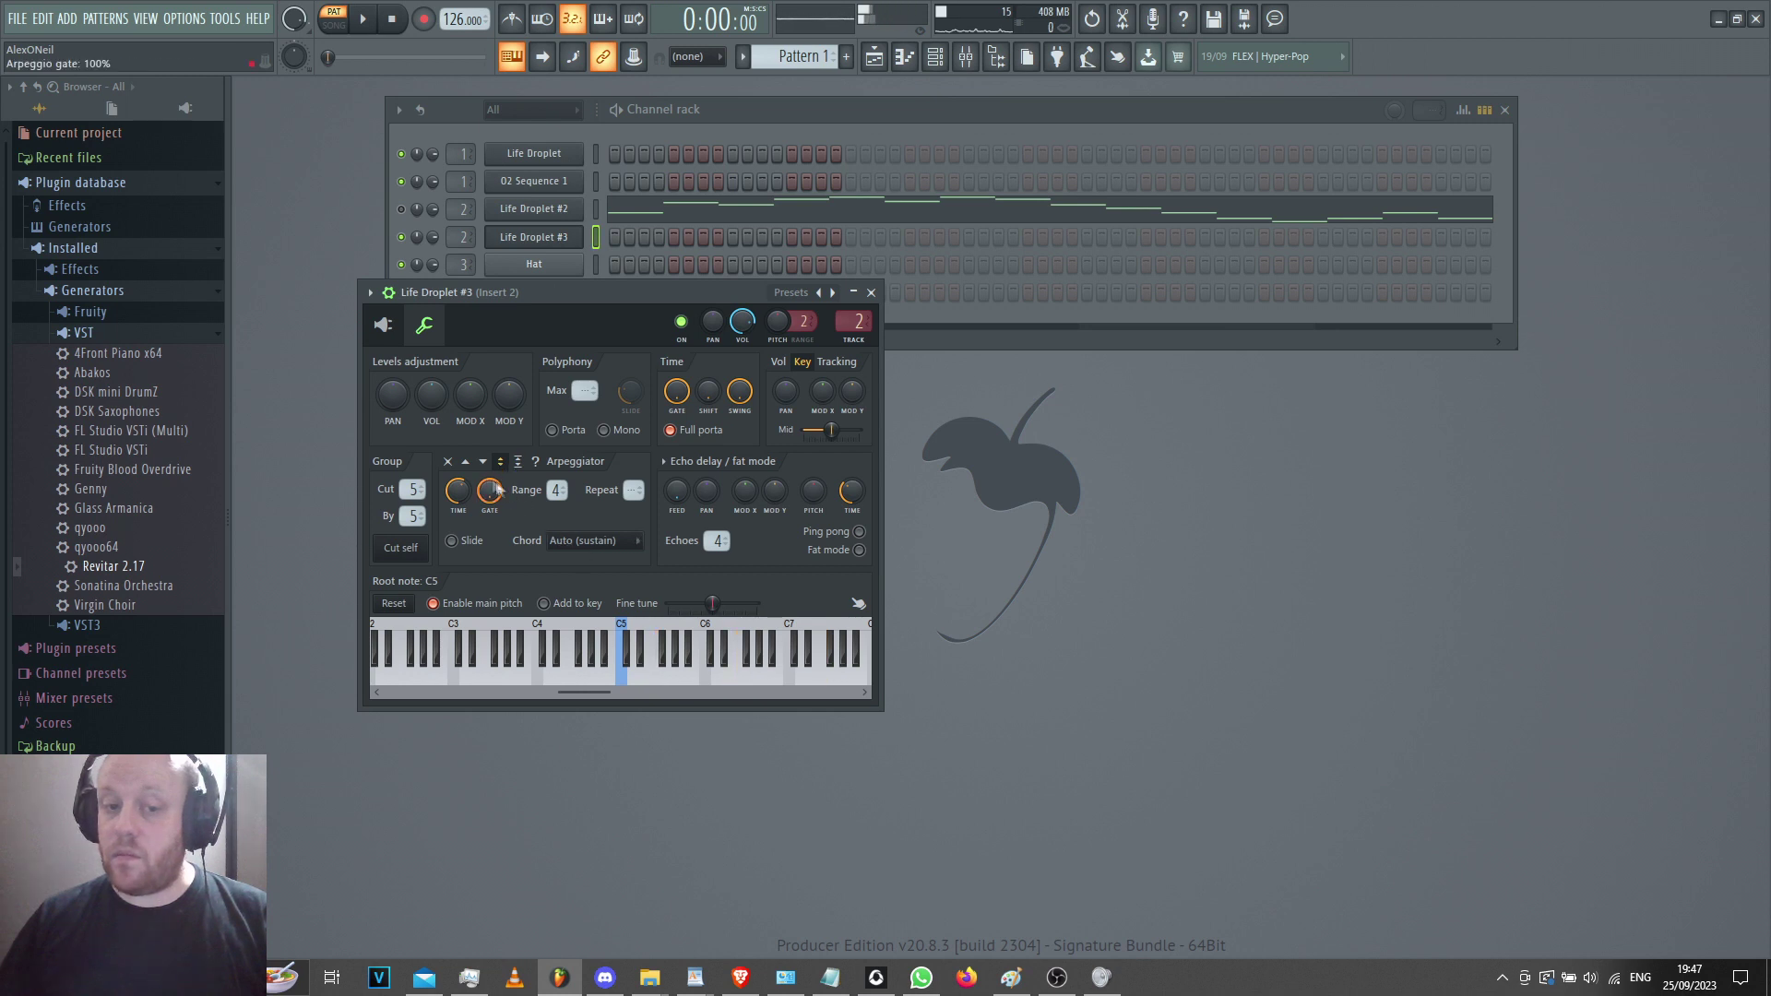
click(483, 462)
click(466, 462)
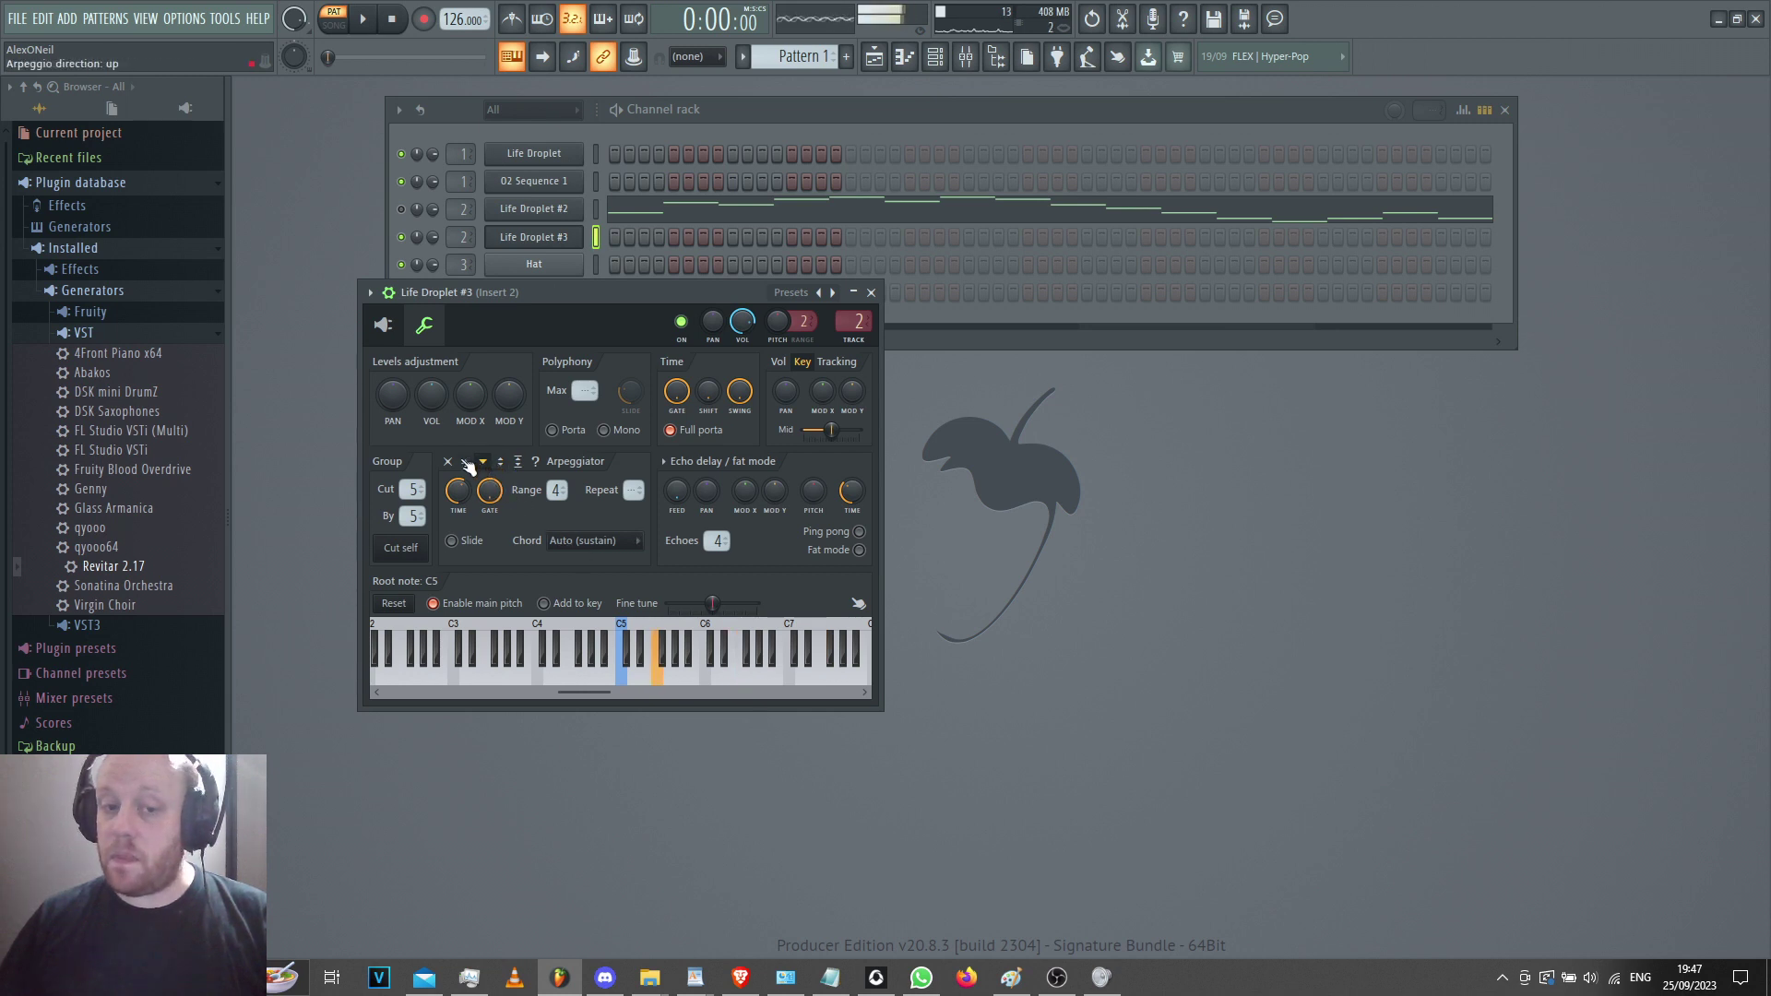
click(517, 463)
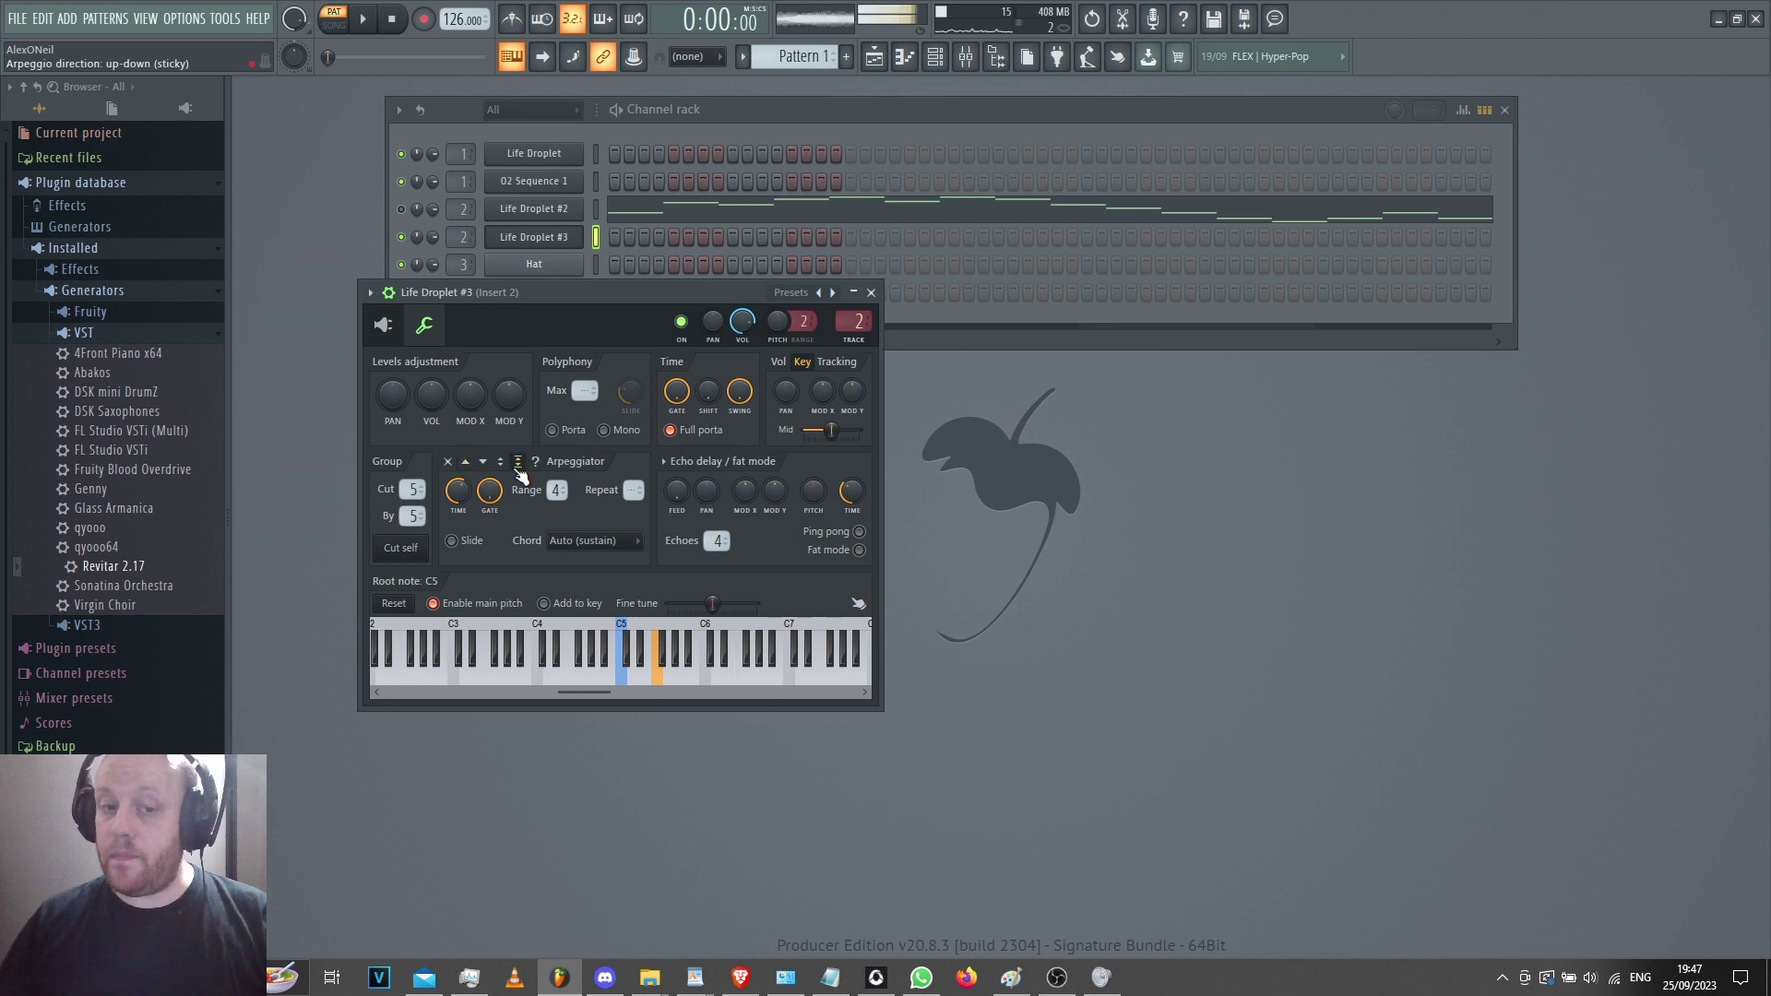
click(500, 462)
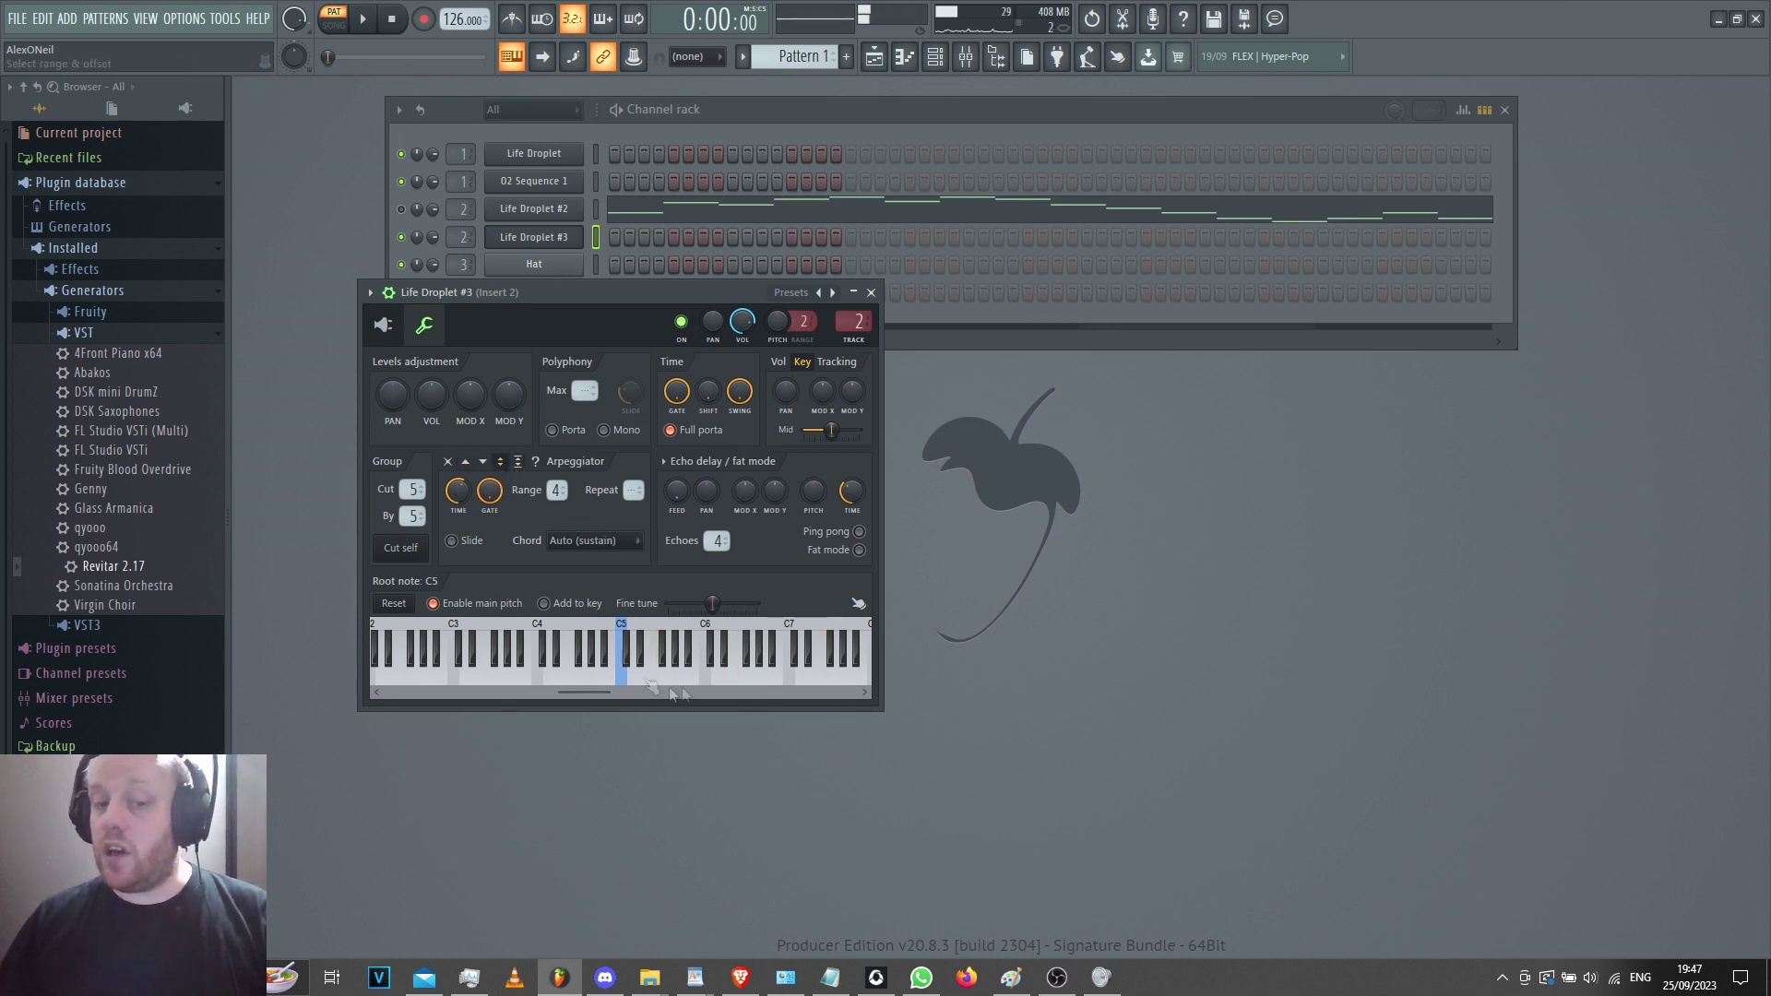
Set the arpeggiator chord to 7b5b9 and lower its Range from 4 to 2 octaves.
click(592, 541)
click(588, 507)
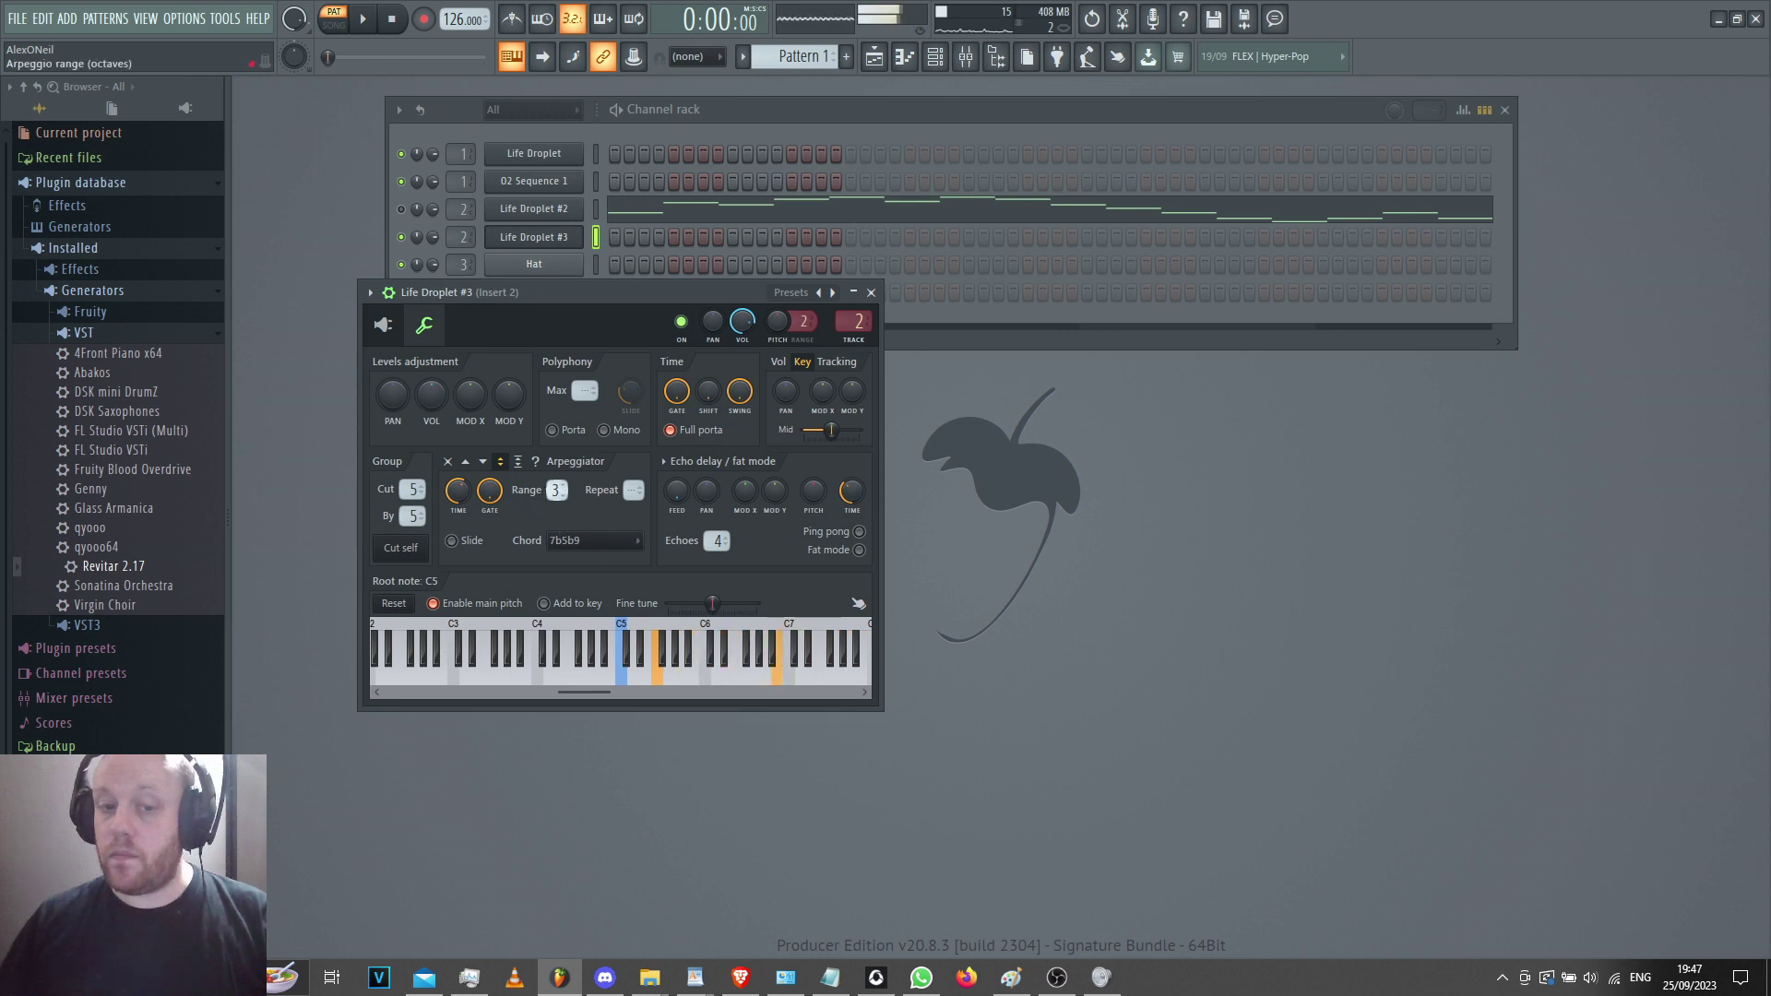
scroll(556, 490, down, 1)
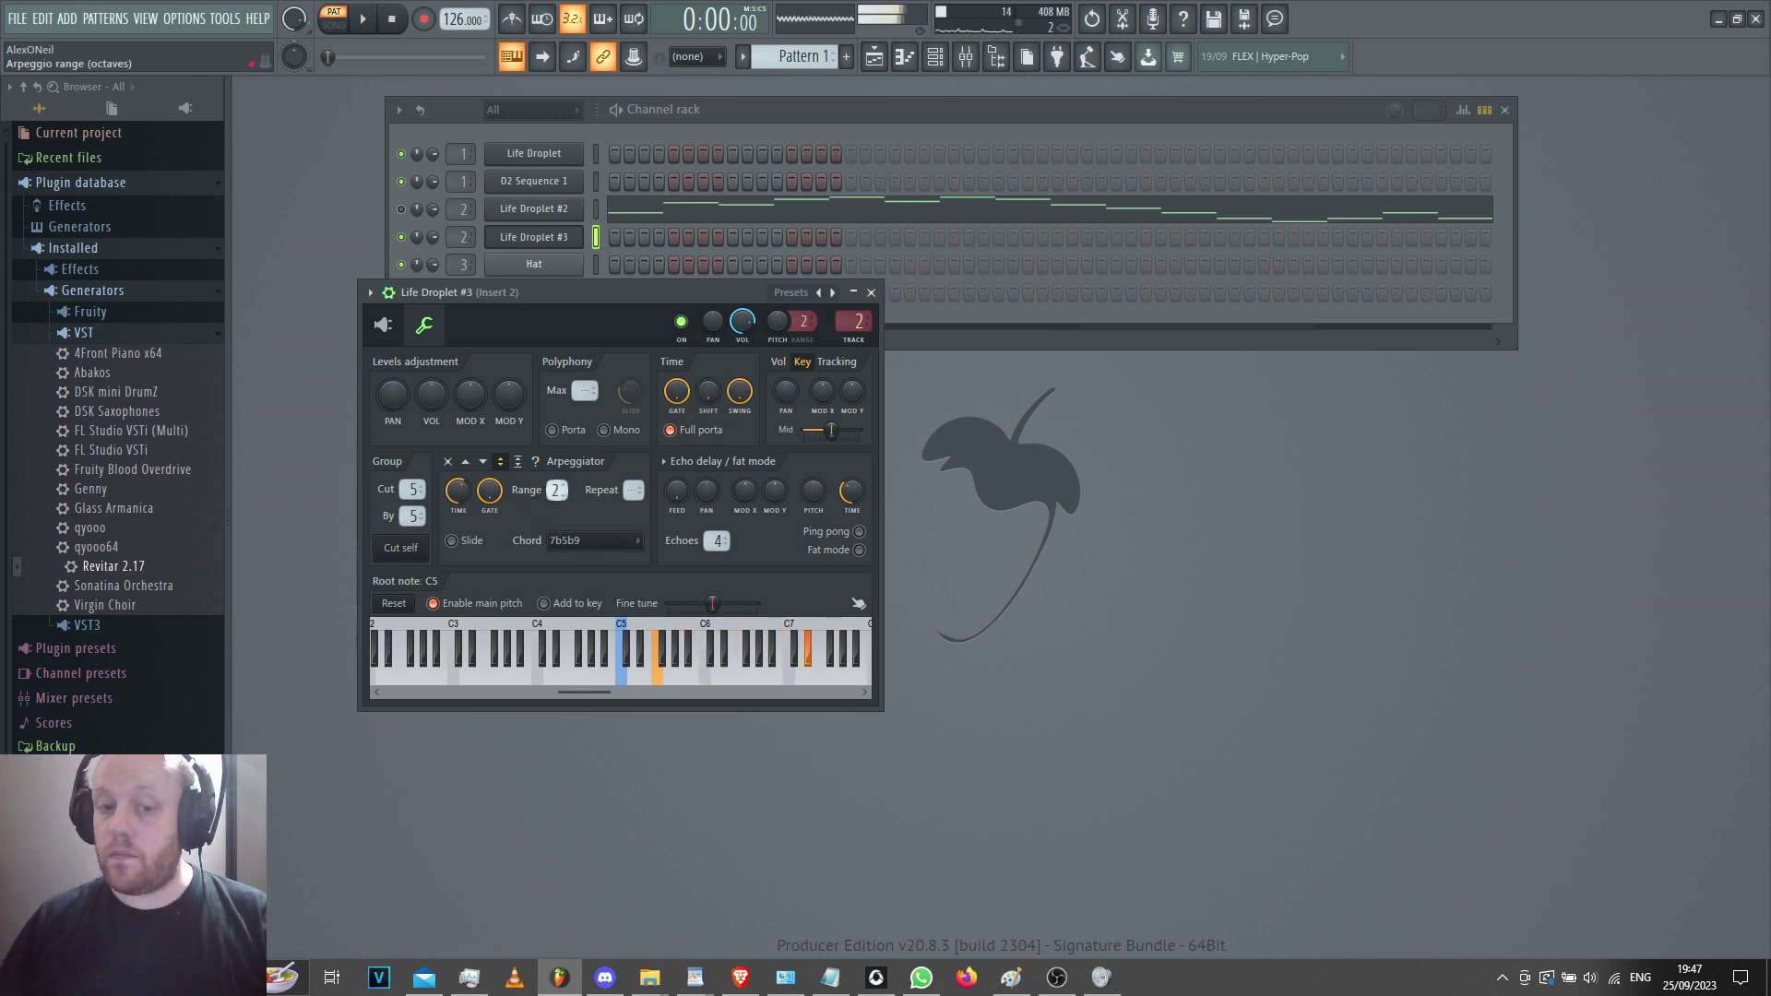
scroll(556, 490, down, 1)
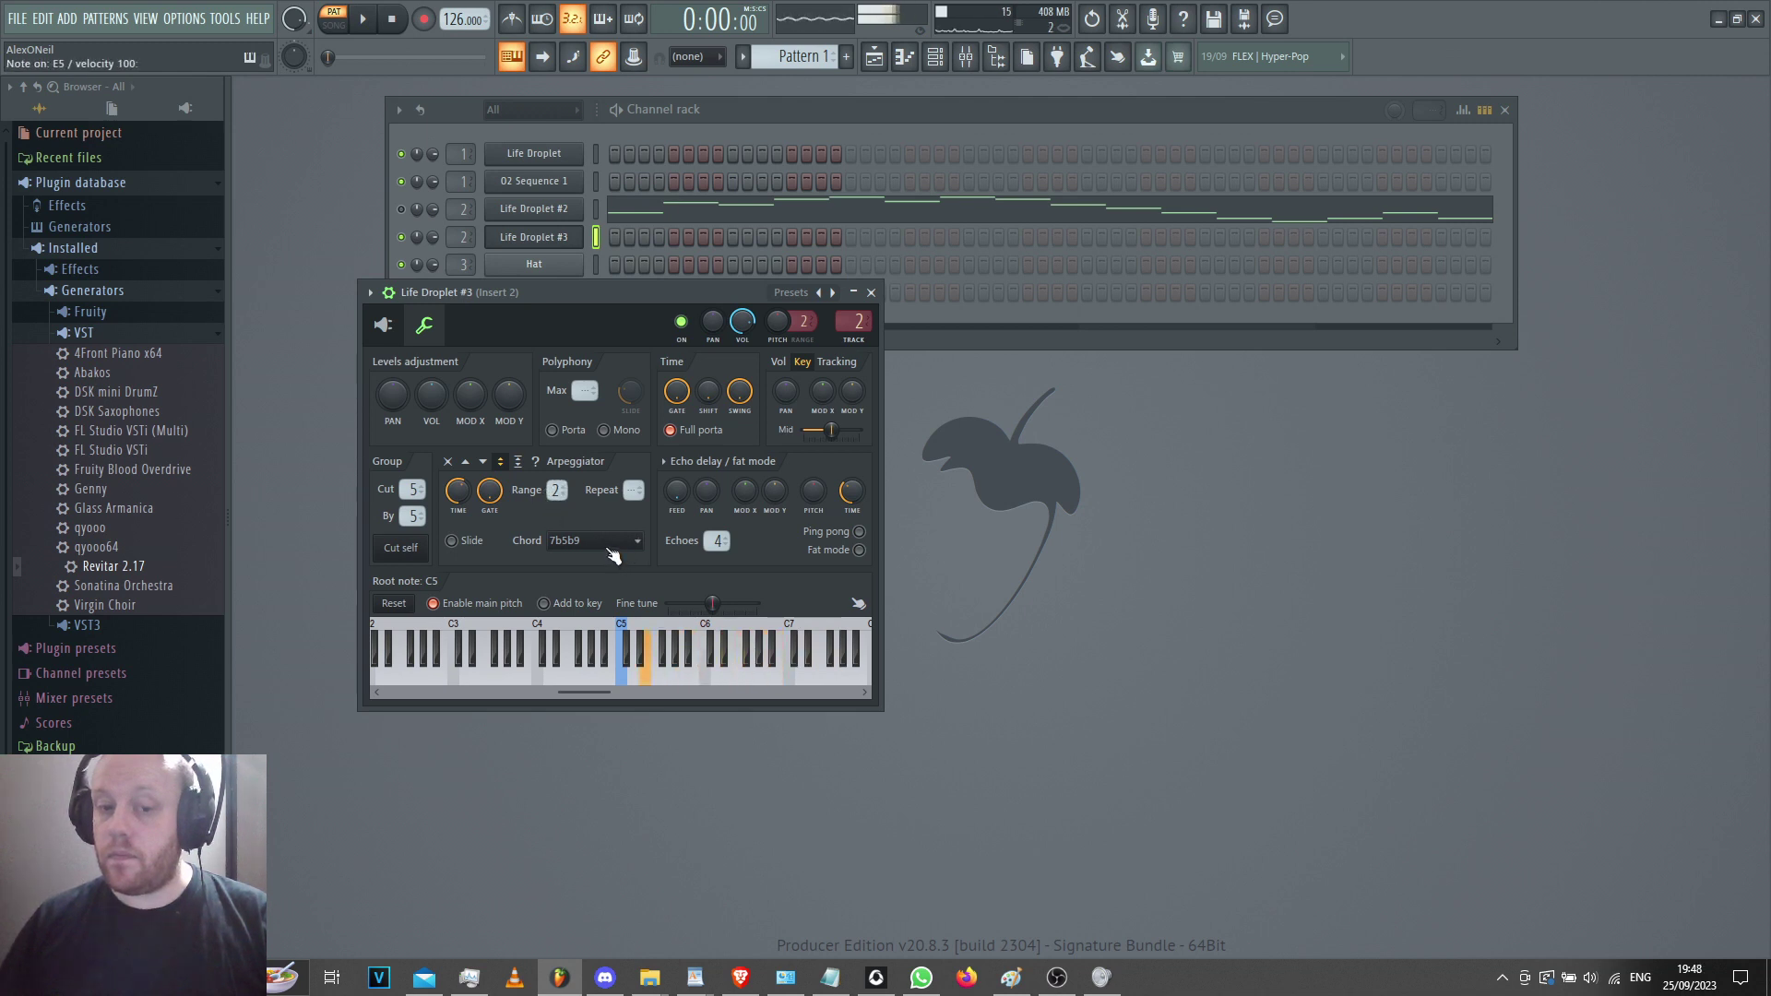
Switch the Life Droplet #3 arpeggio chord to m11 and set its direction to down.
click(610, 551)
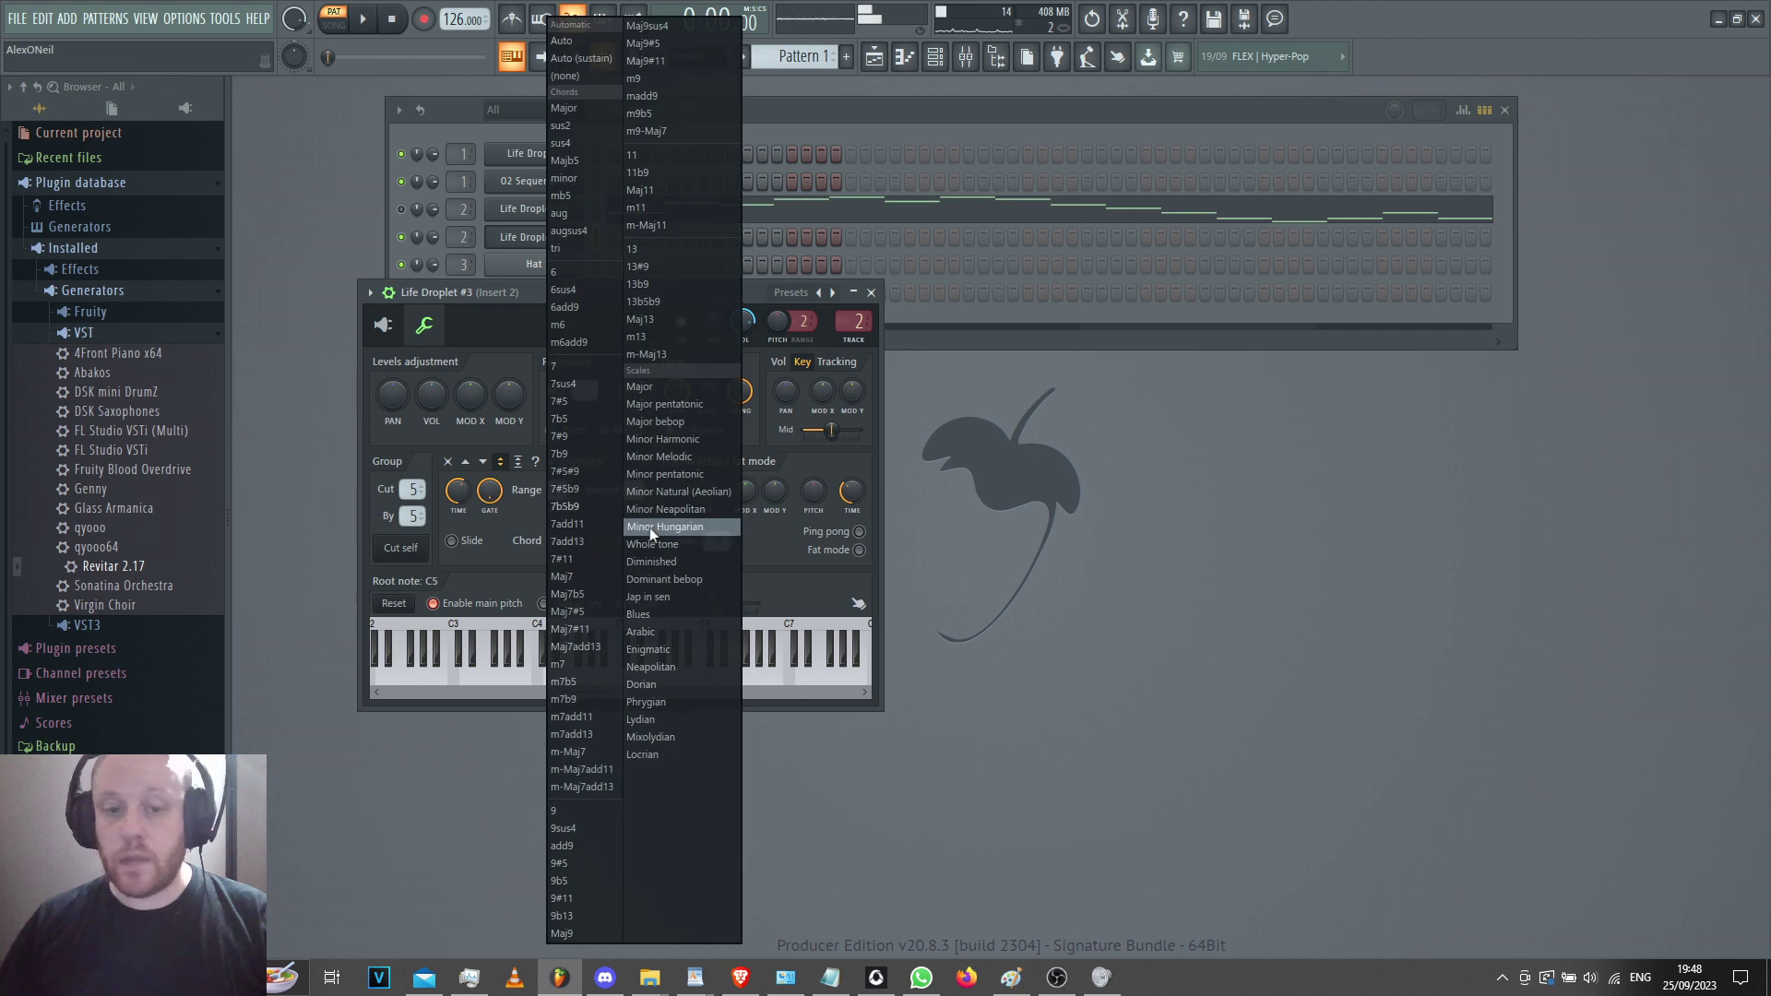
click(676, 206)
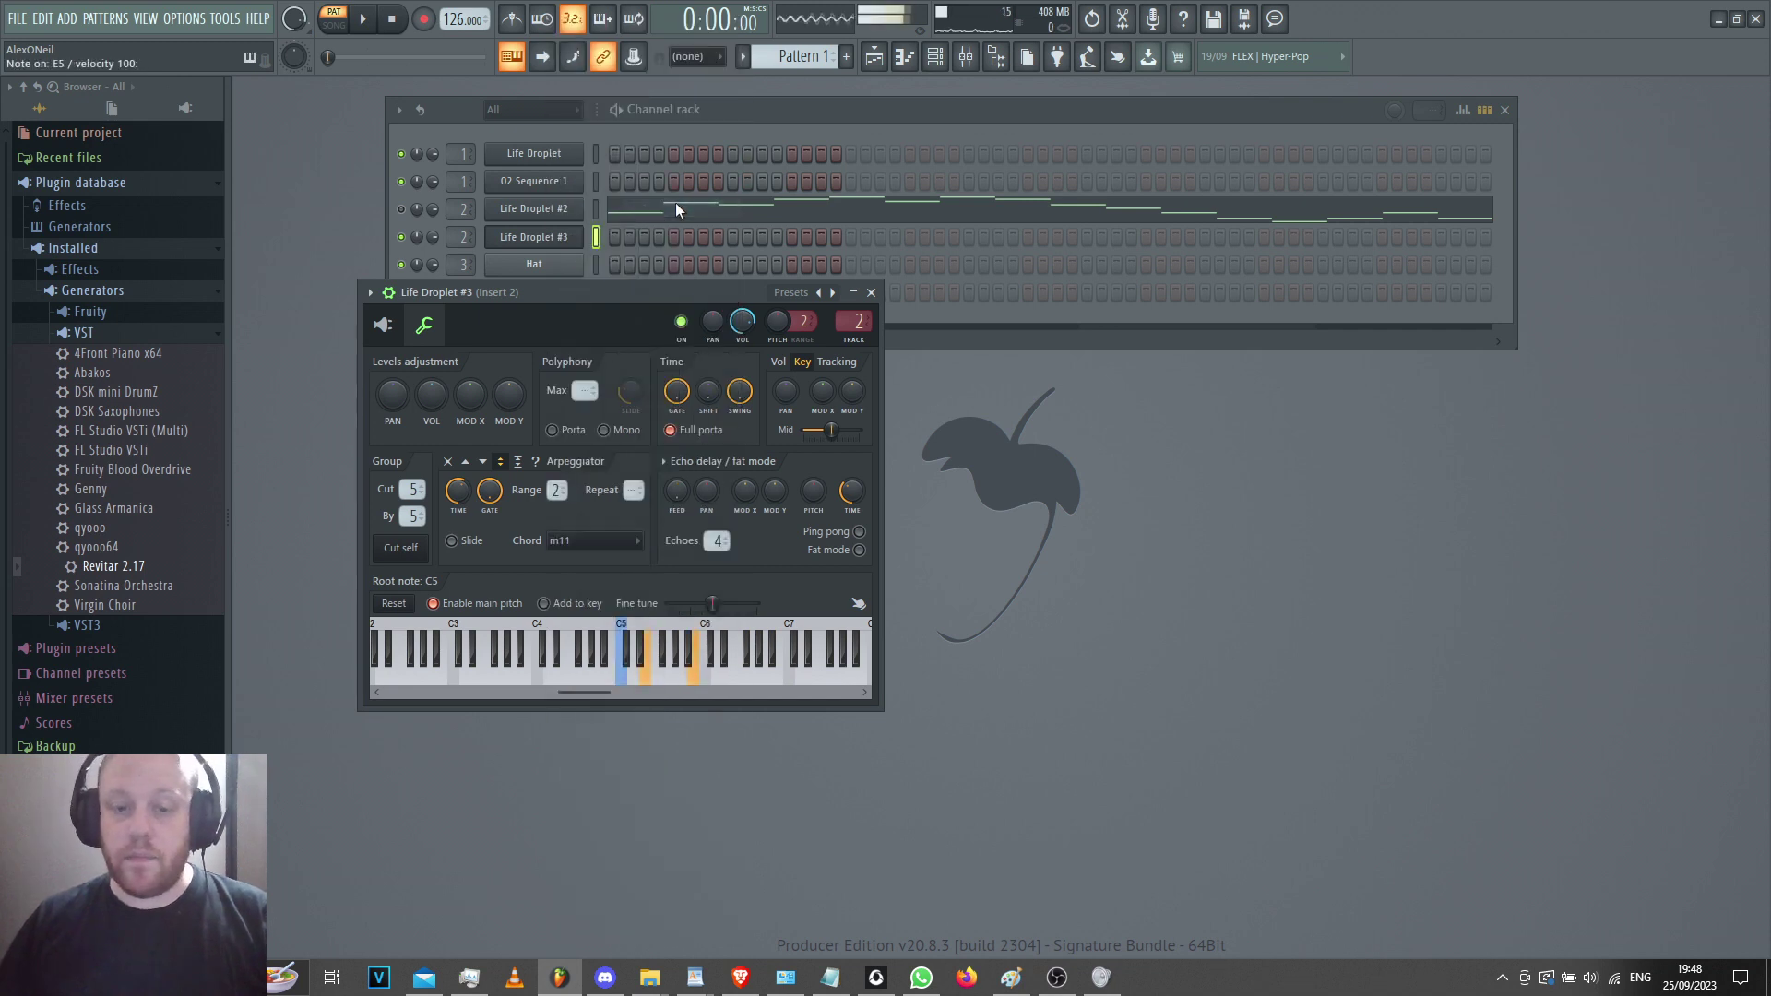
click(483, 463)
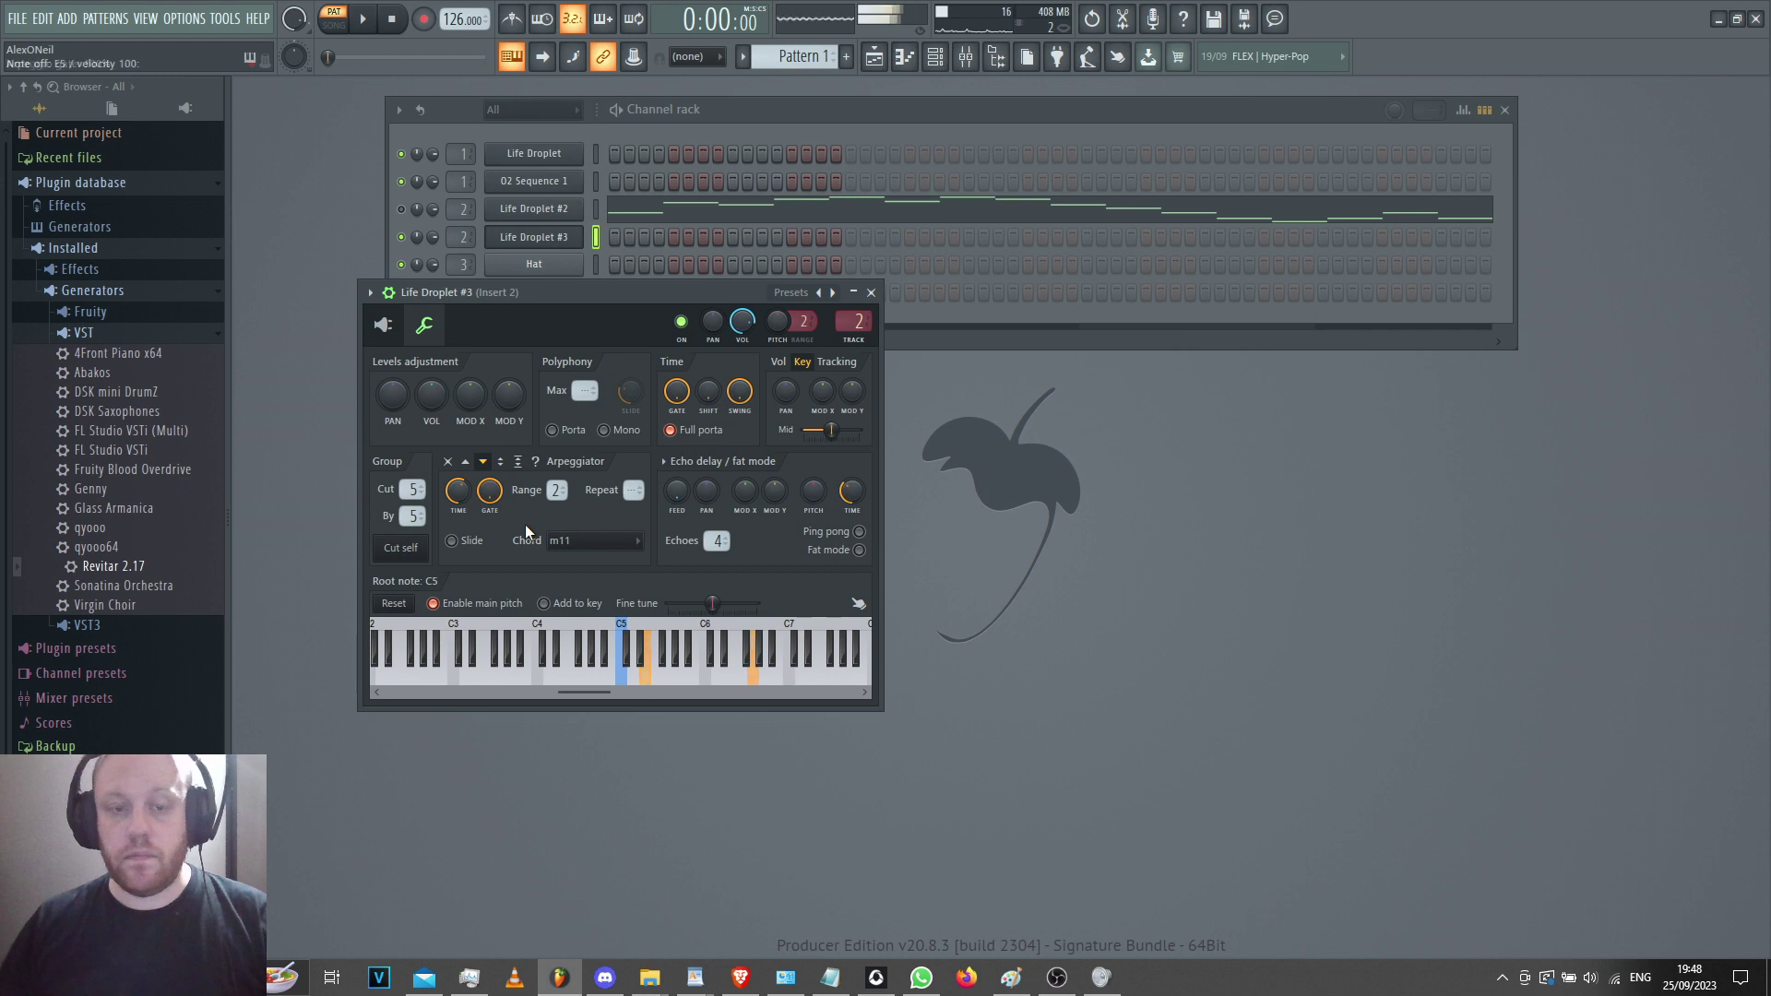
Show the FLEX plugin view and drag up the Decay, Character, Reverb, Delay and Vibrato macros.
click(382, 325)
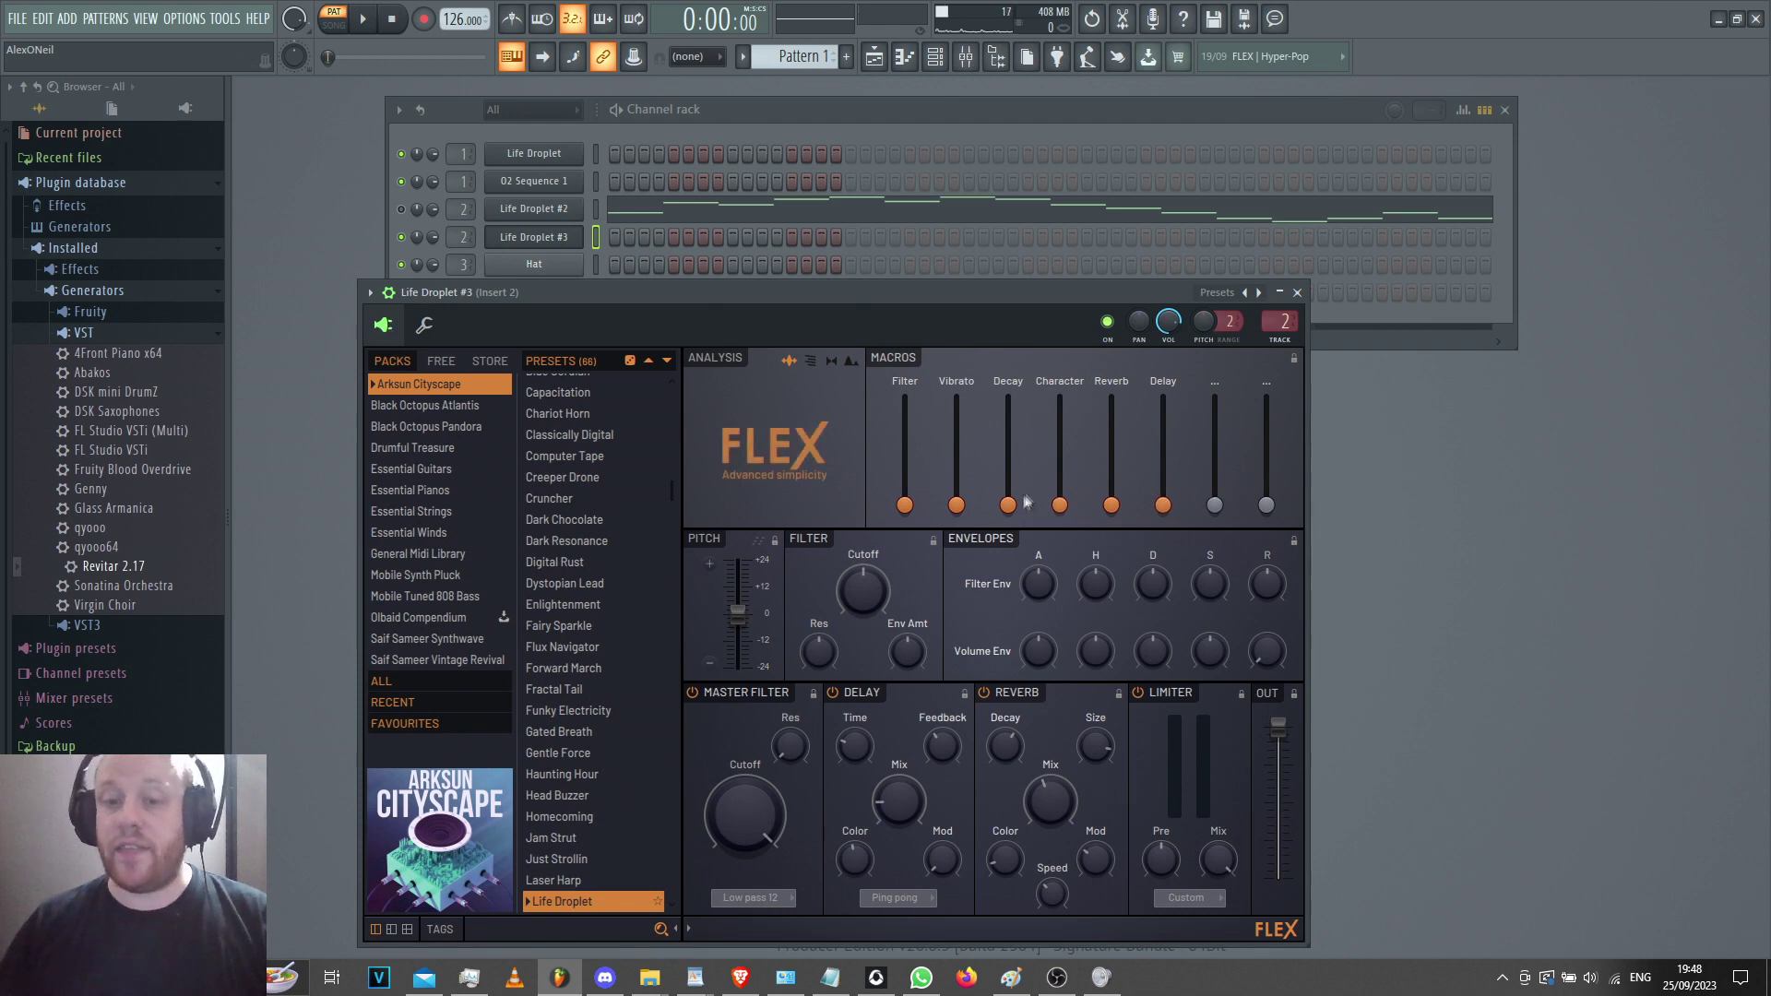
drag(1008, 505, 1008, 475)
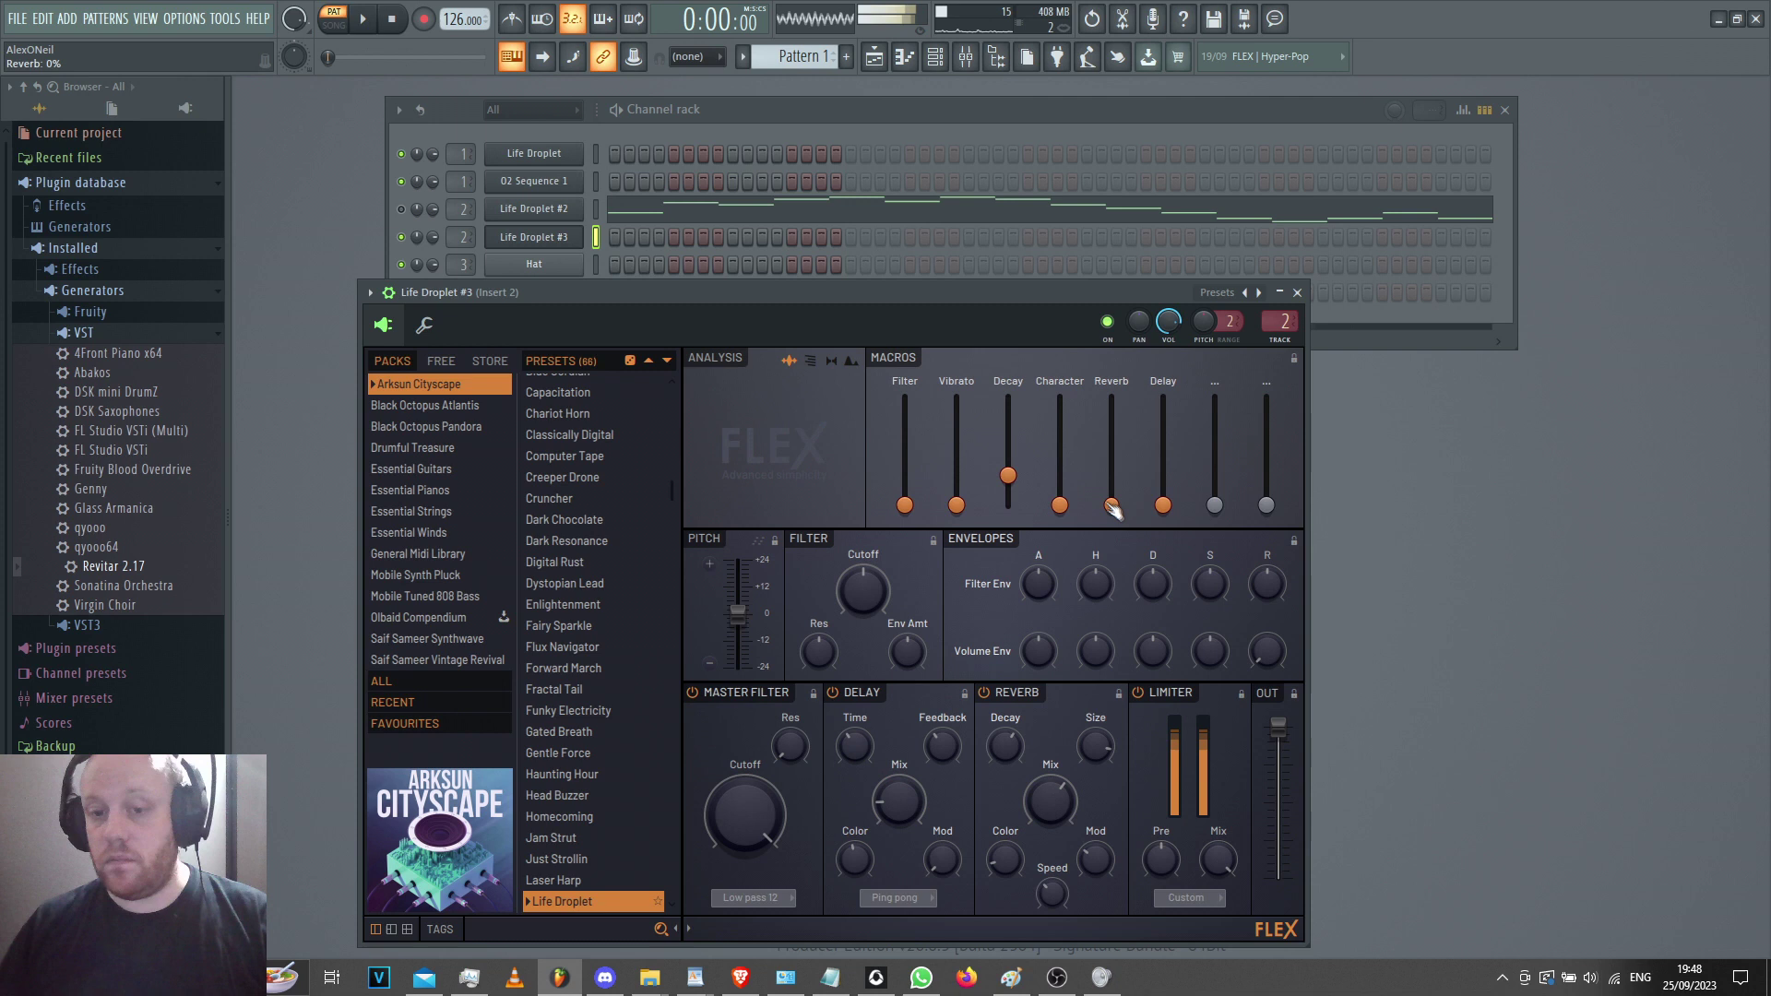
mouse_move(1060, 504)
mouse_down()
mouse_move(1059, 461)
mouse_move(1163, 478)
mouse_up()
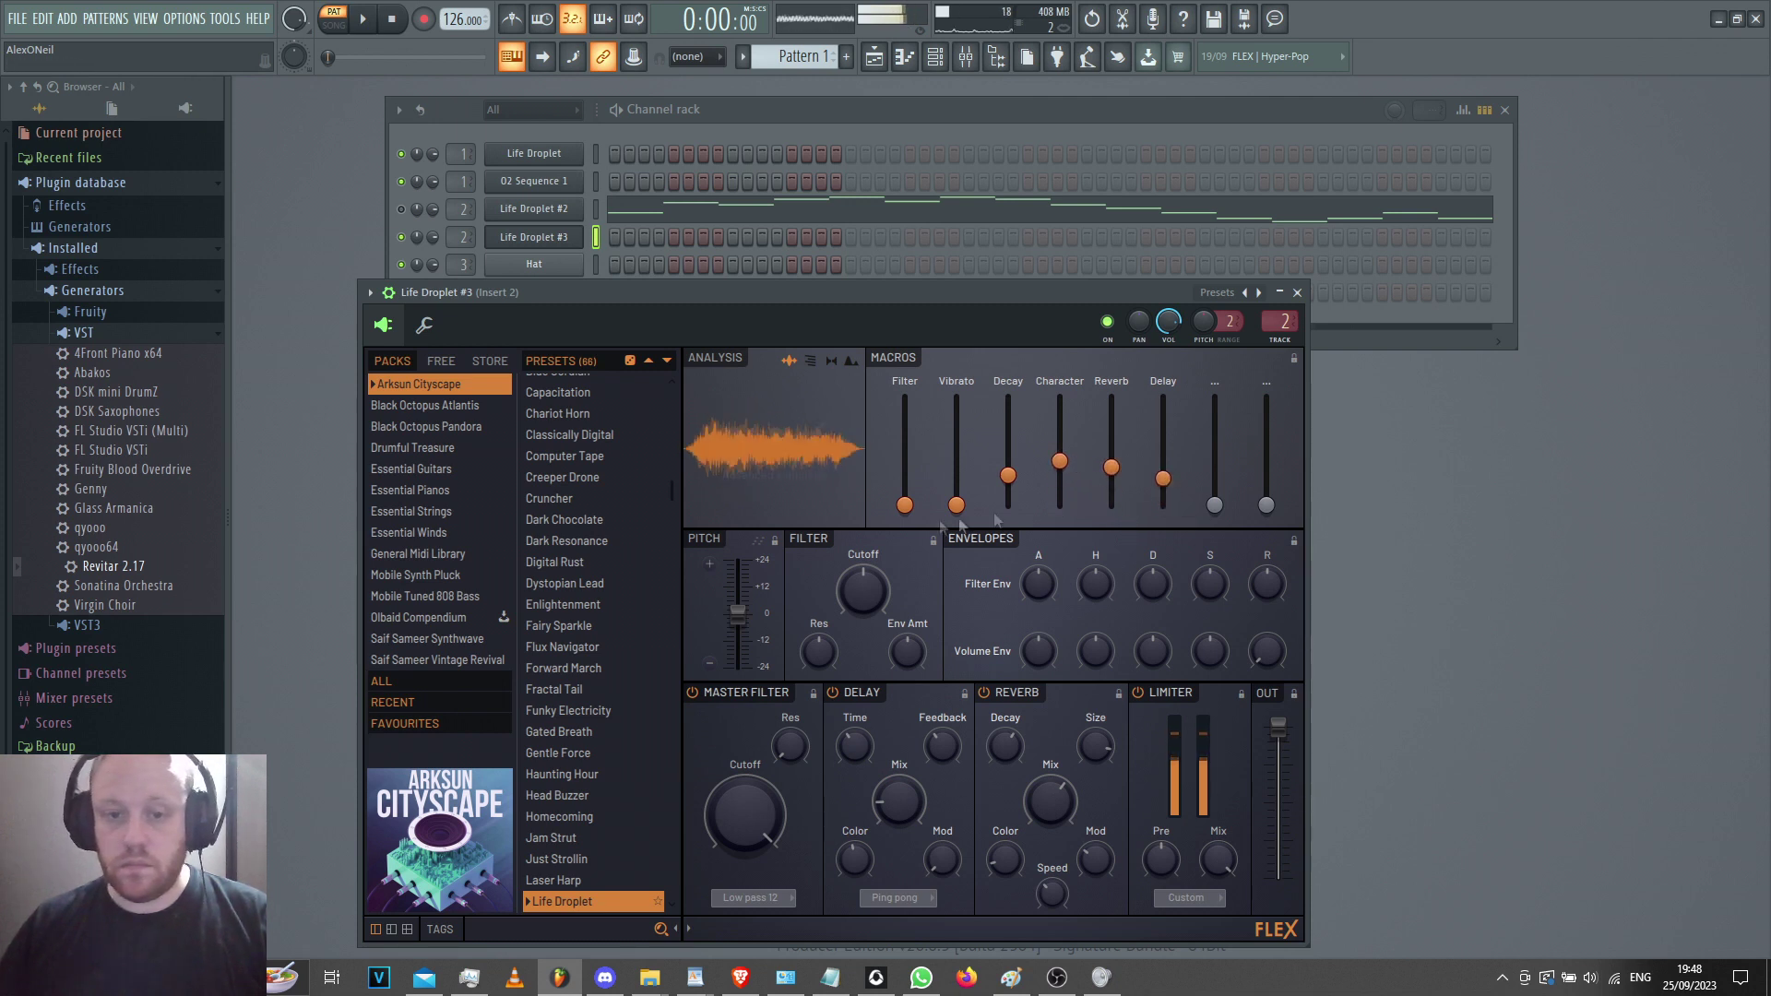
drag(957, 504, 956, 486)
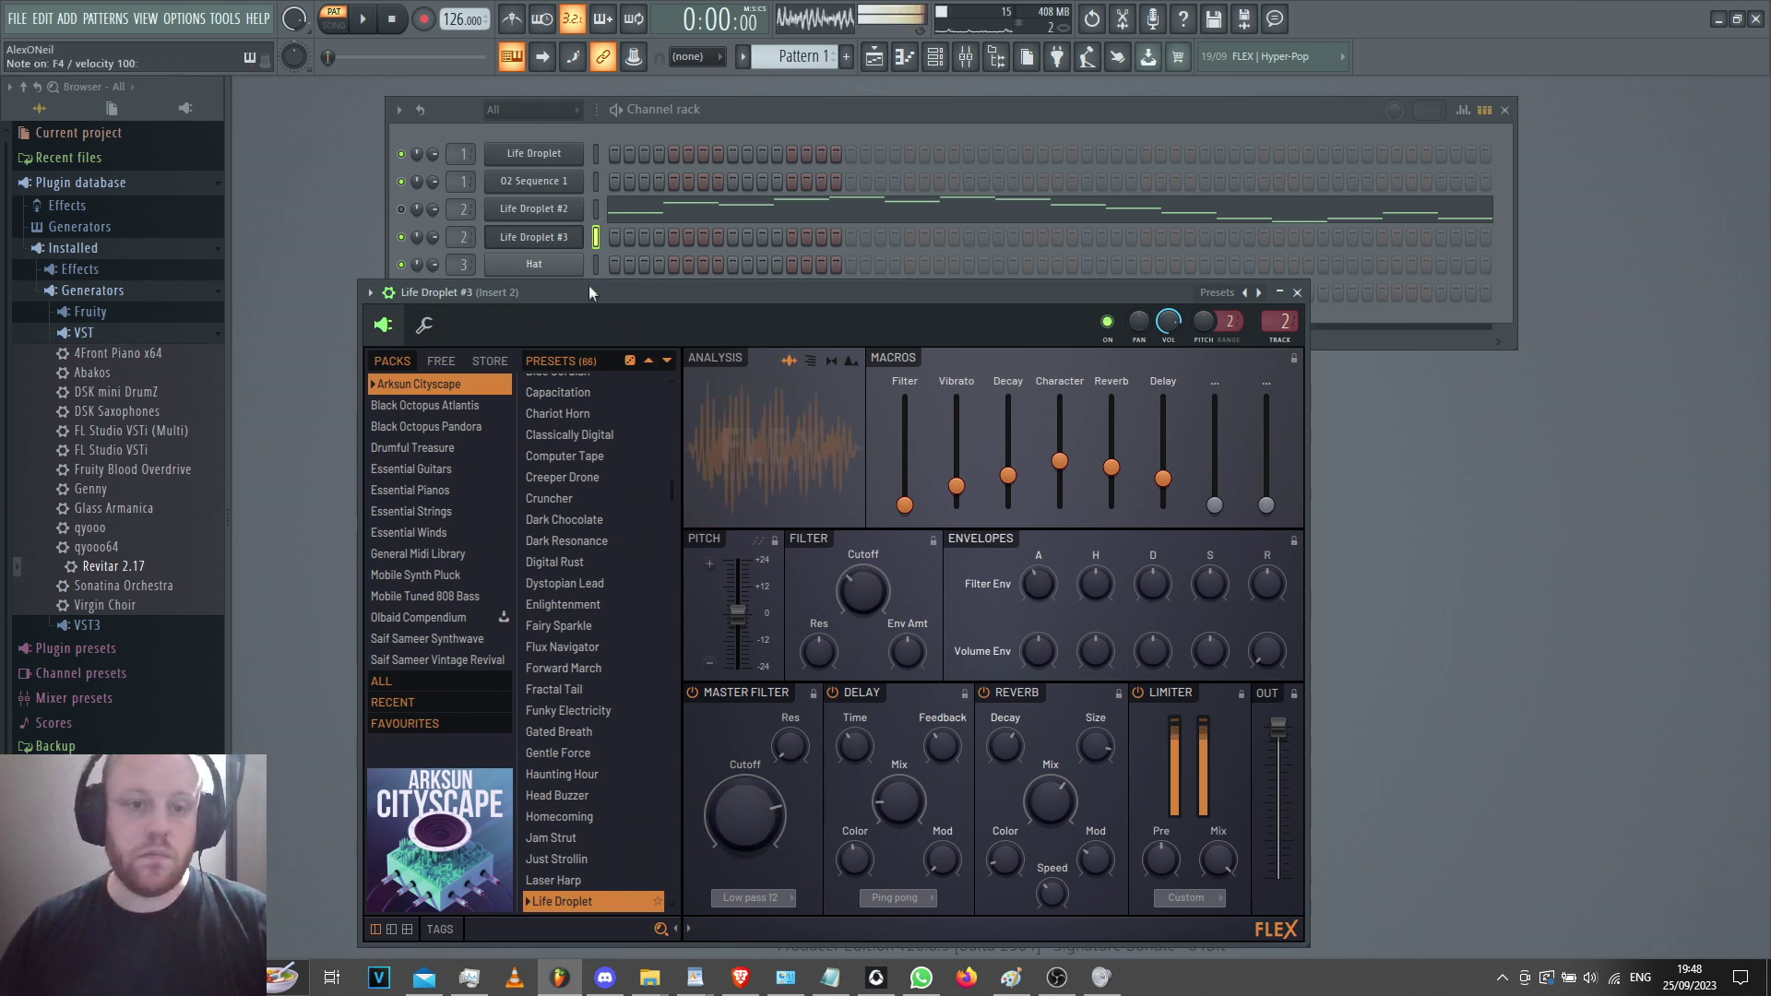
Back in Life Droplet #3's channel settings, set the arpeggio to up-down with a 7add13 chord.
click(564, 243)
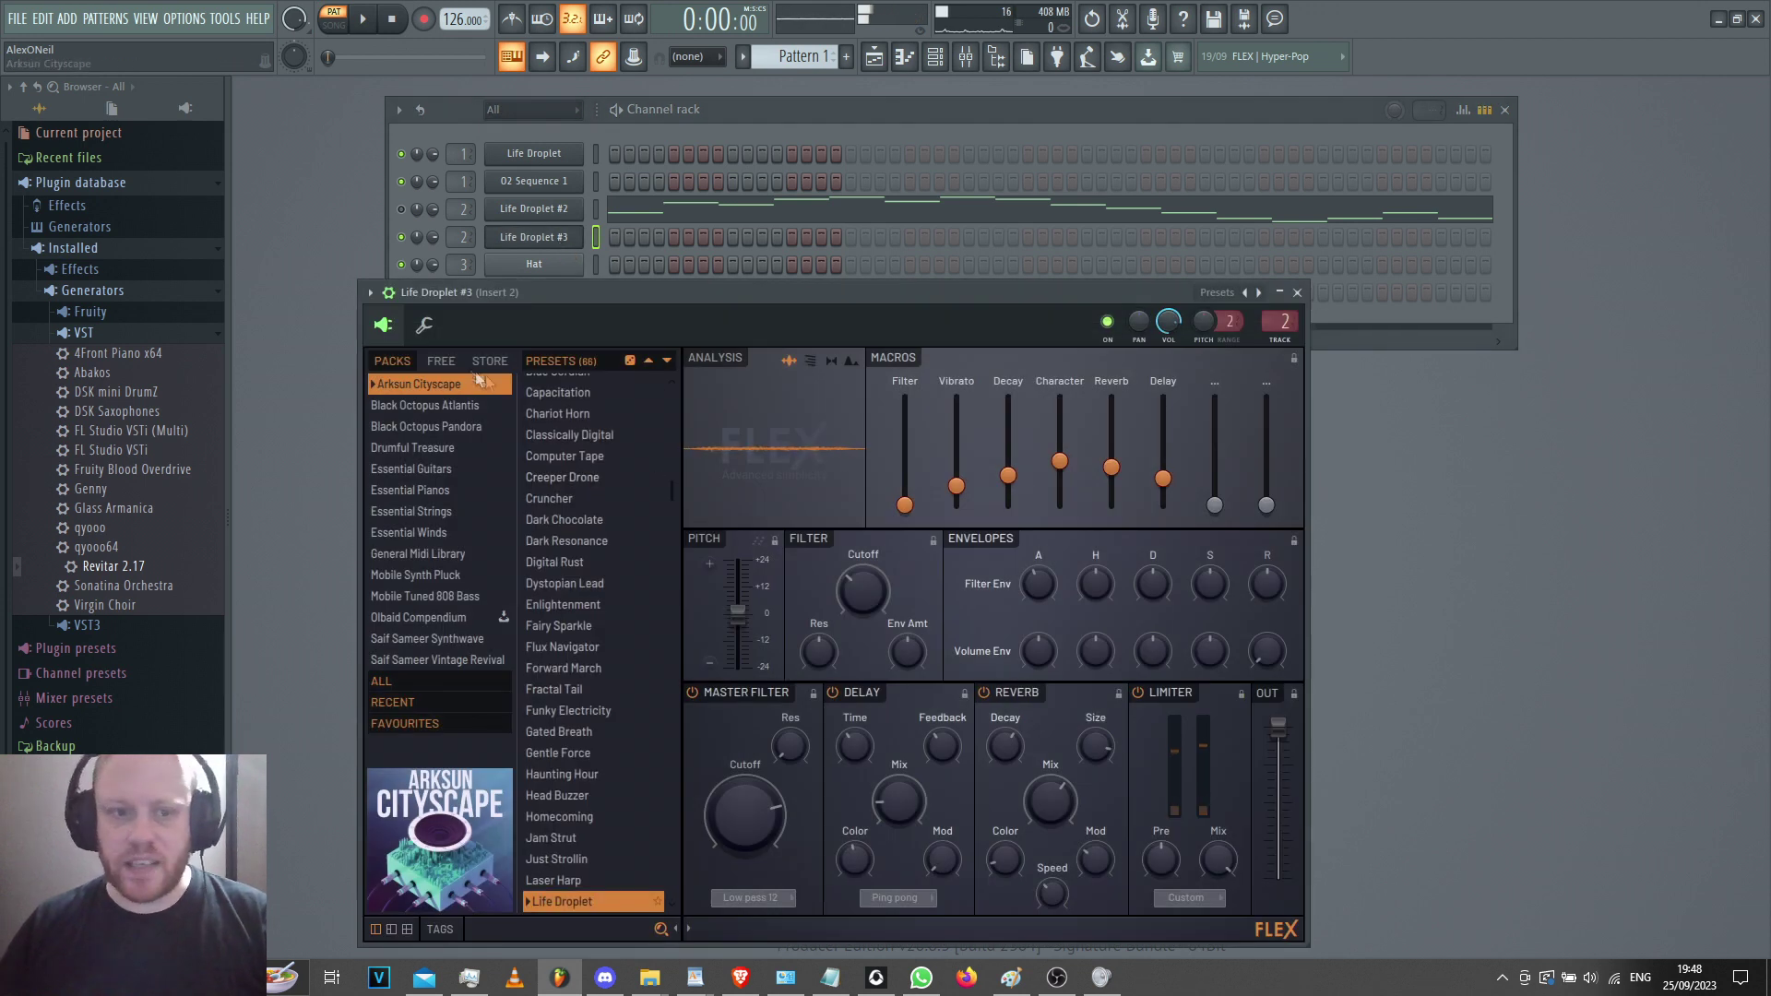
click(424, 324)
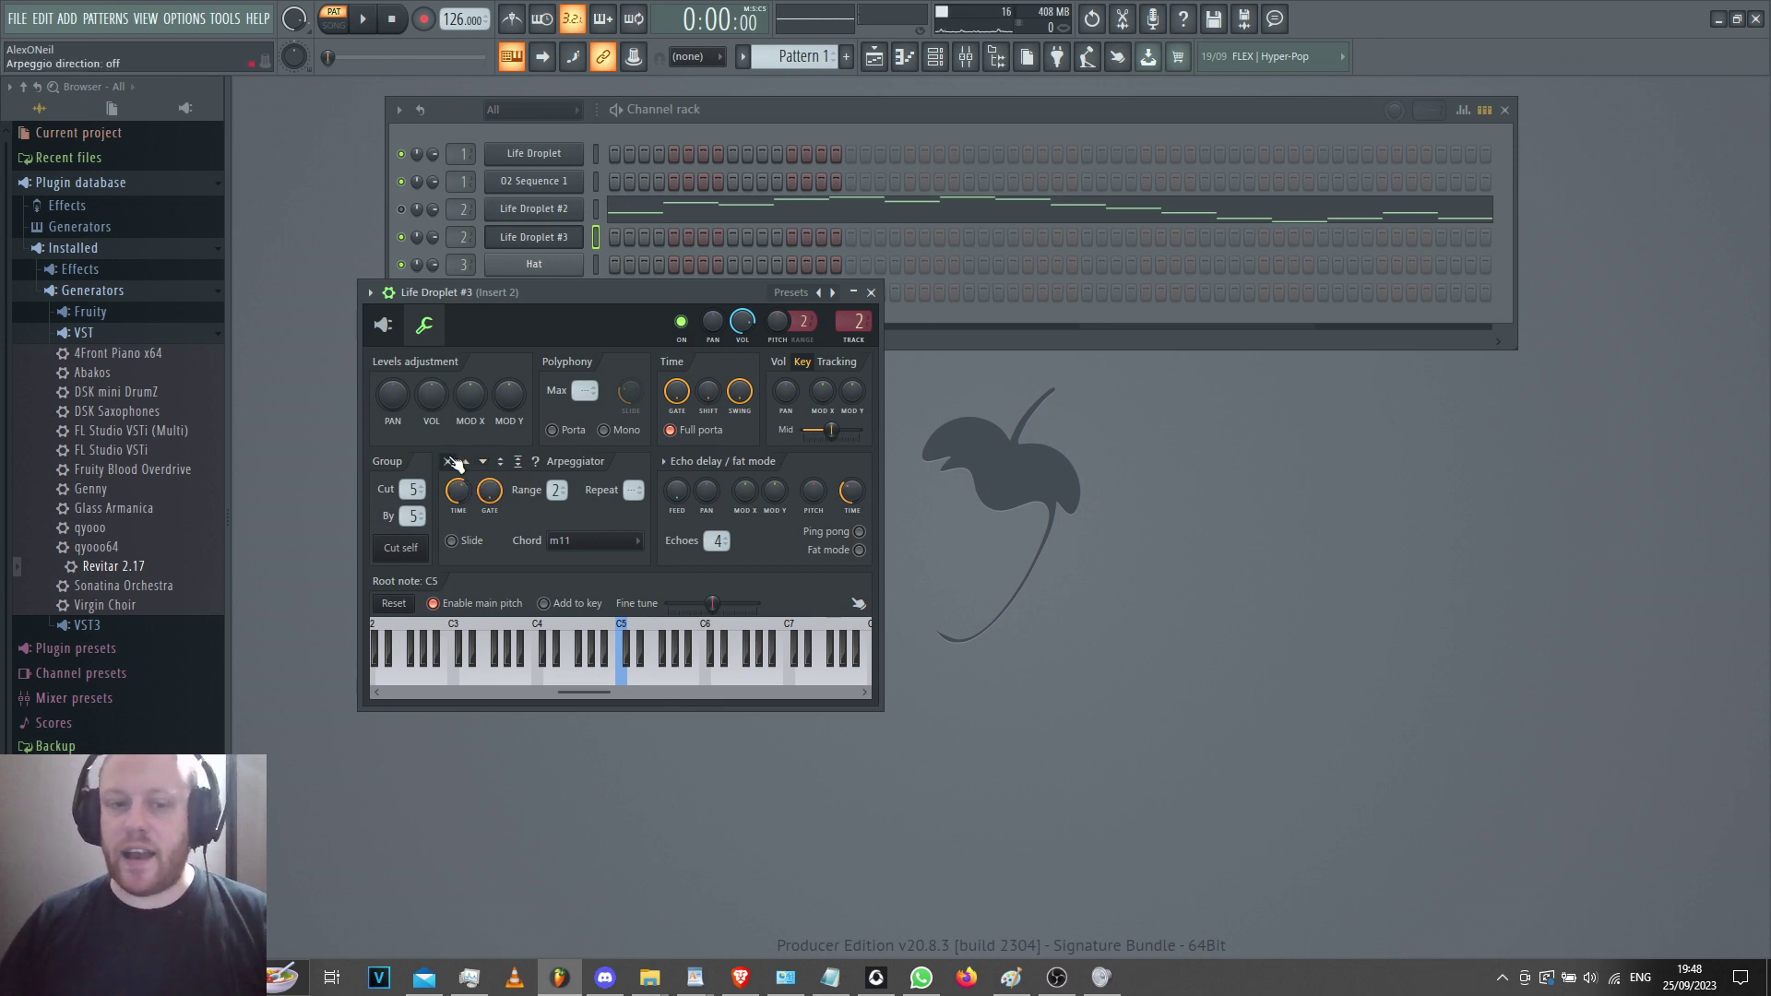
click(471, 461)
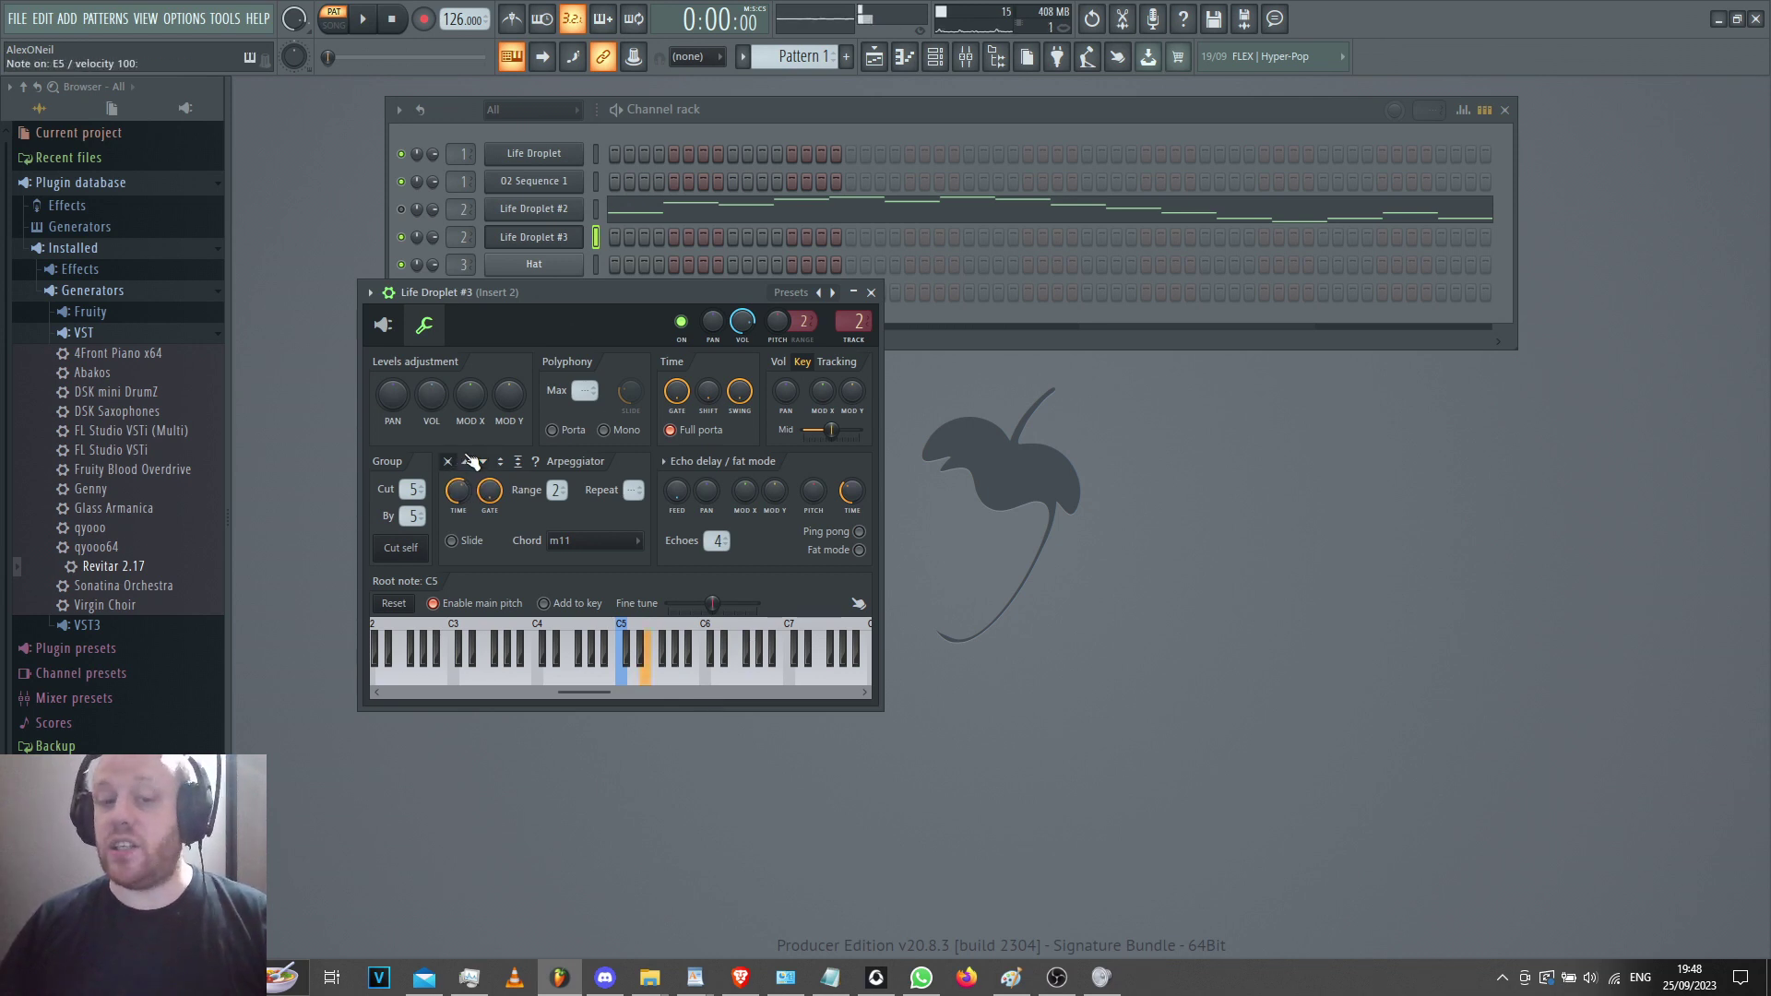
click(500, 461)
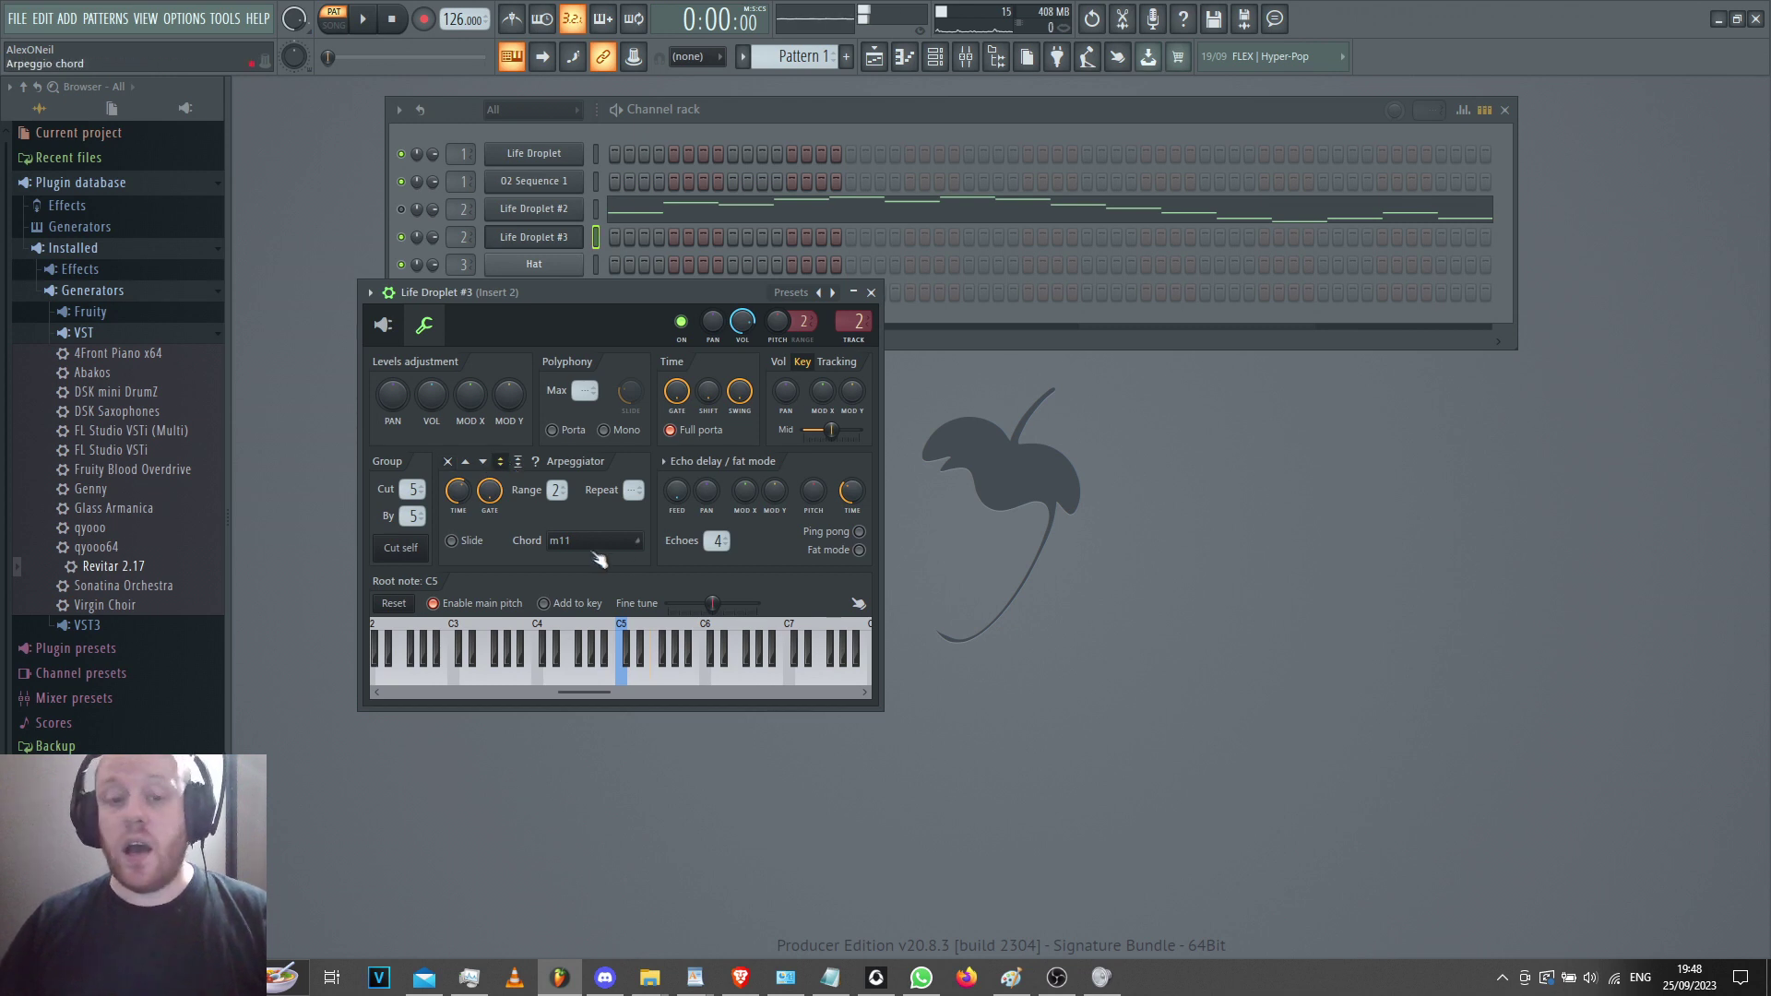
click(587, 542)
click(586, 544)
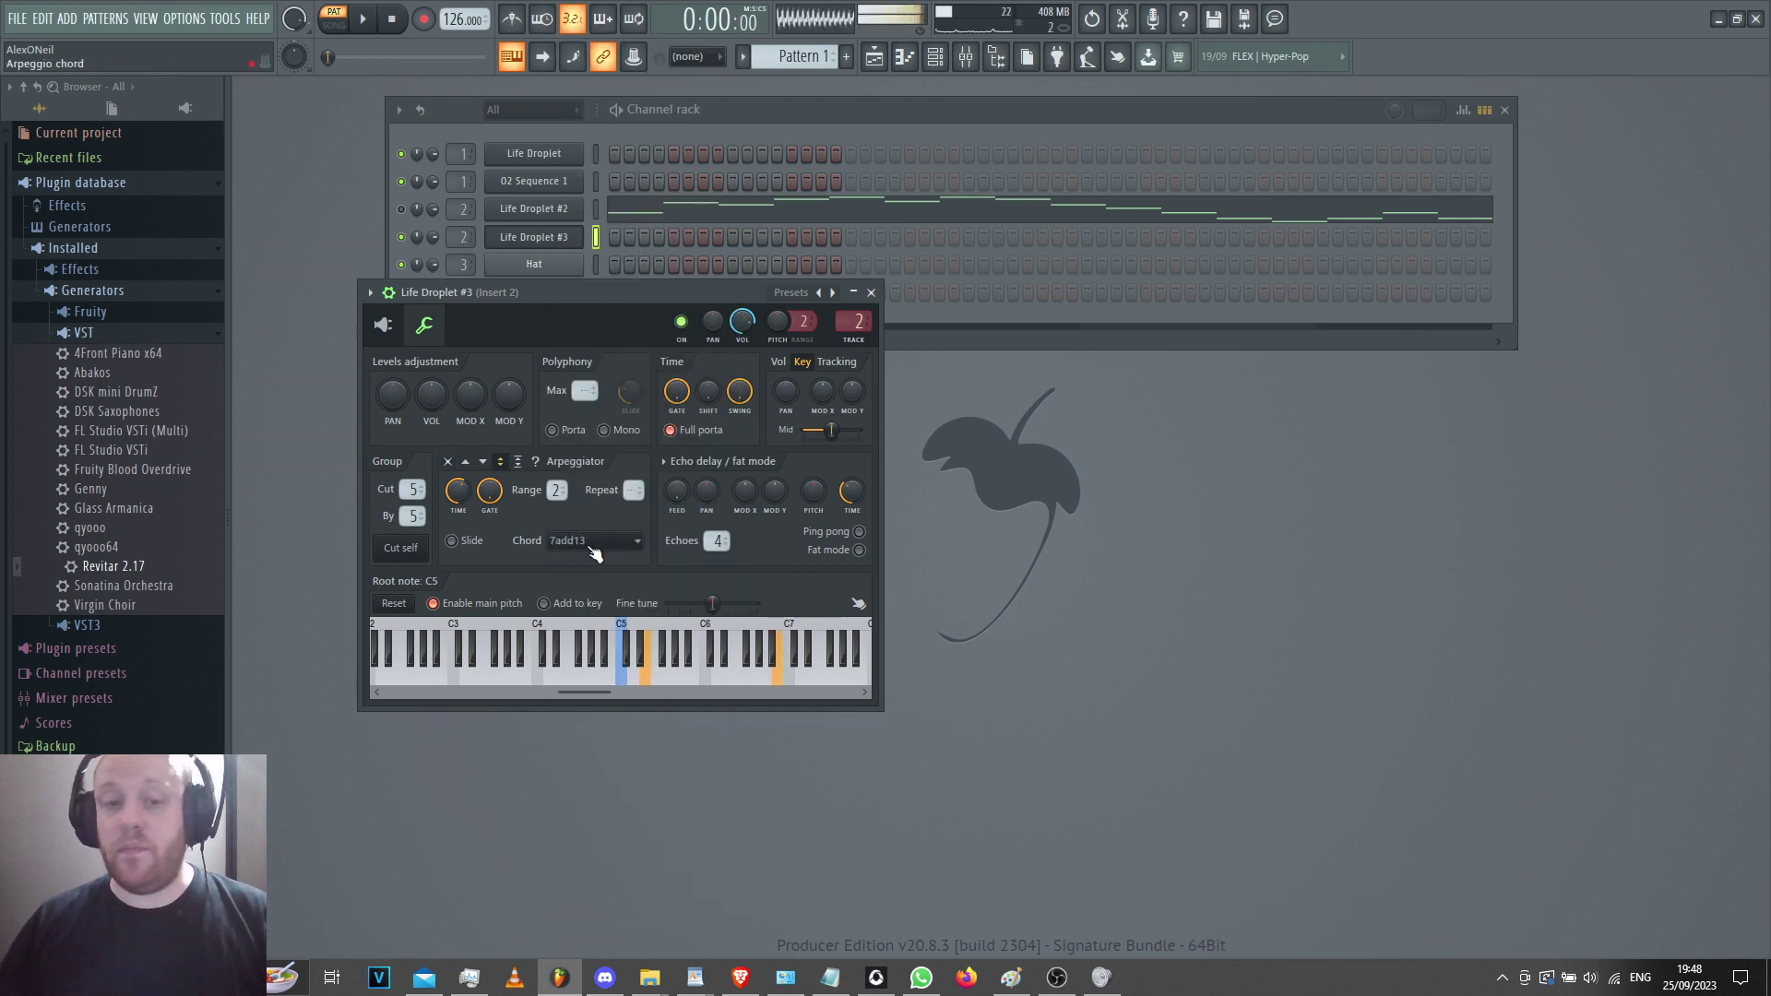